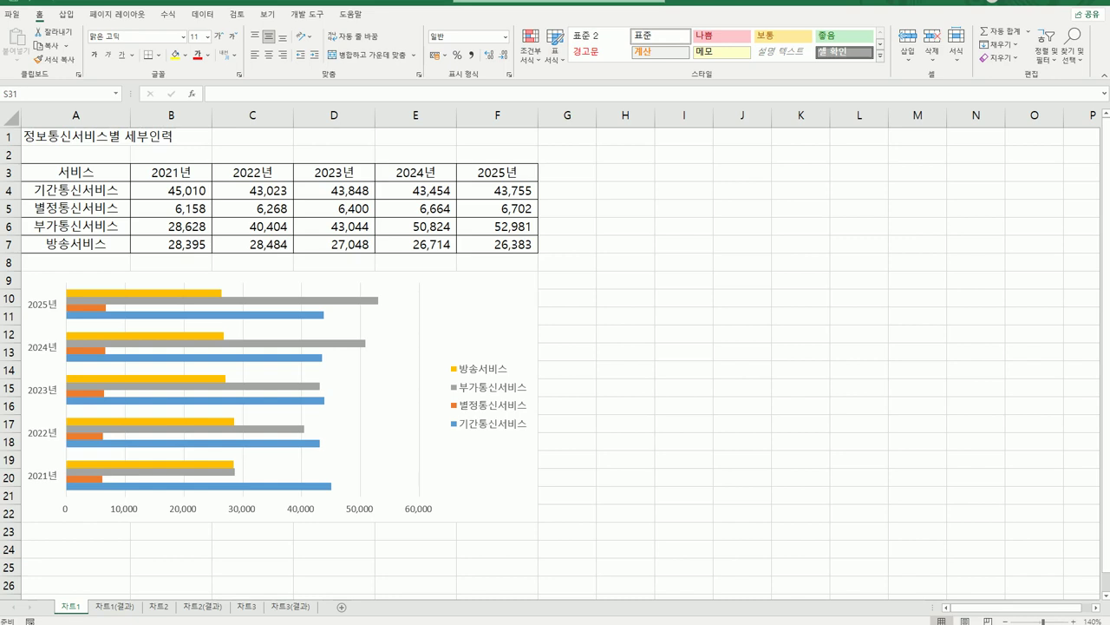
- Delete the 별정통신서비스 data series from the bar chart
left_click(501, 320)
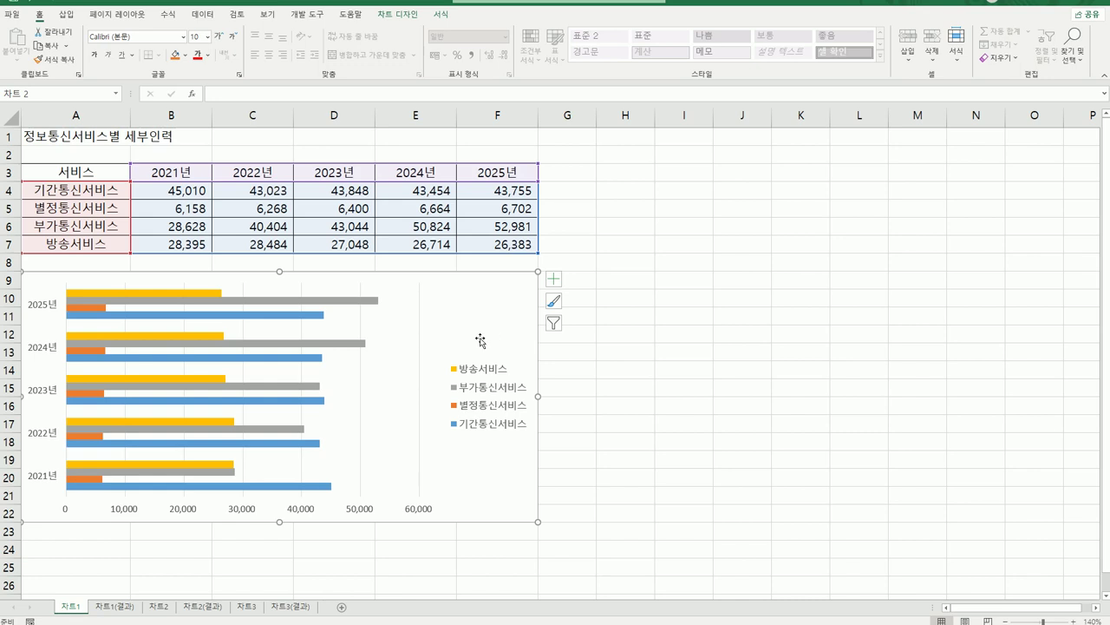
left_click(91, 308)
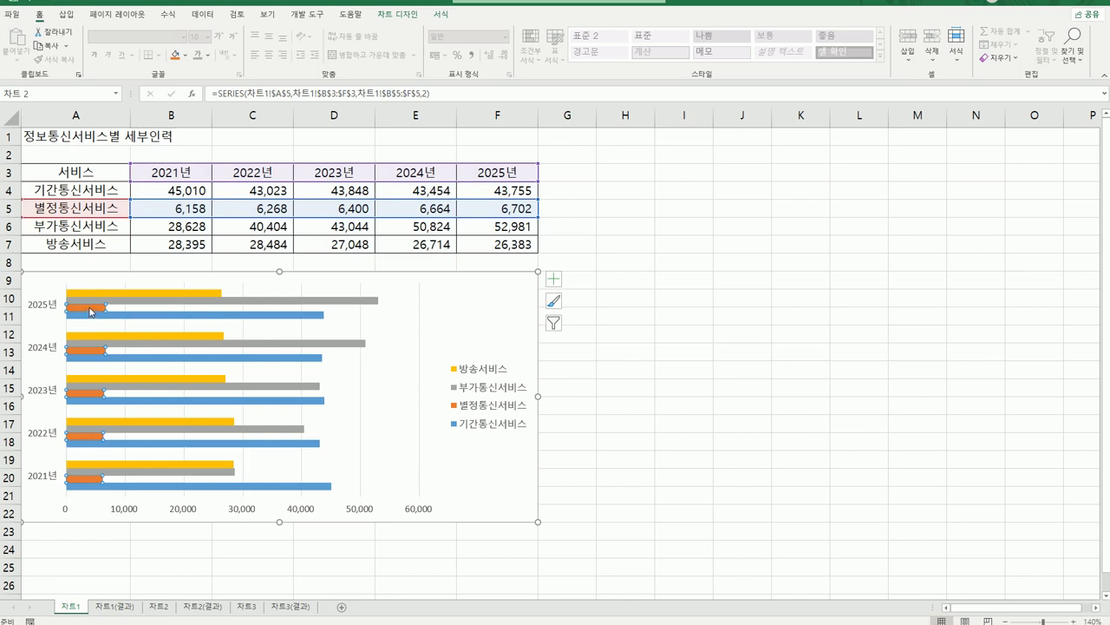
right_click(92, 312)
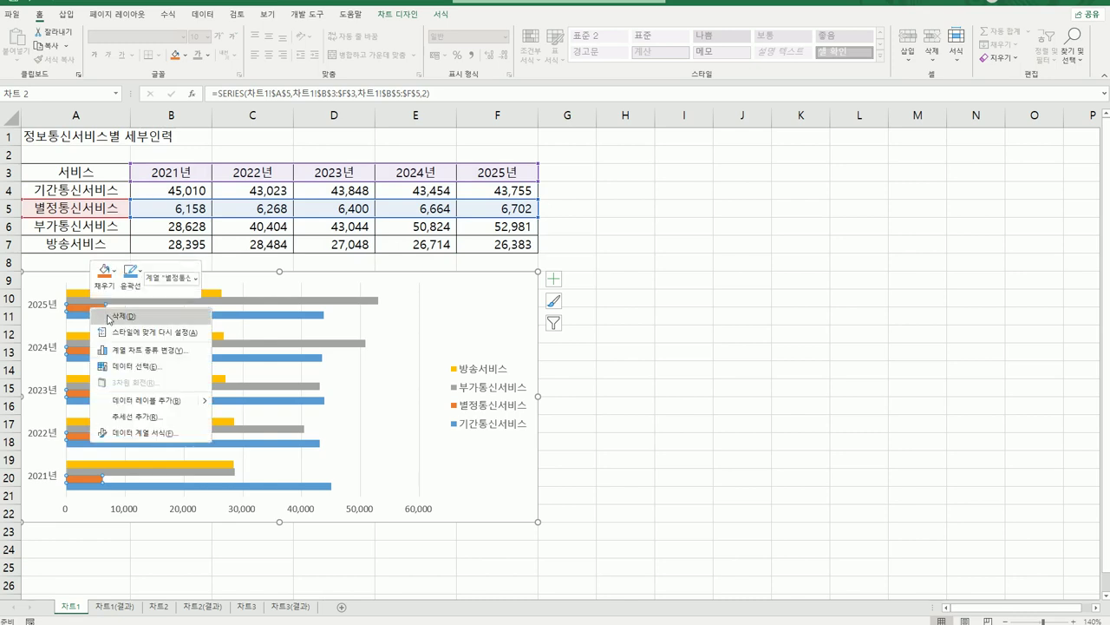
left_click(109, 317)
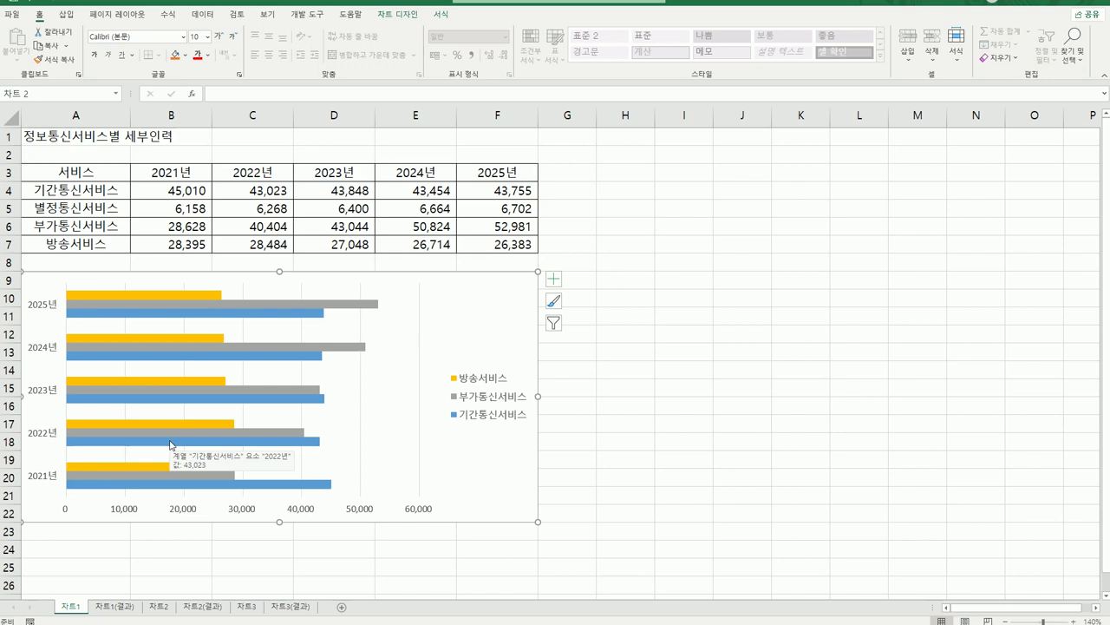
- Change the chart type to stacked column (누적 세로 막대형)
right_click(443, 330)
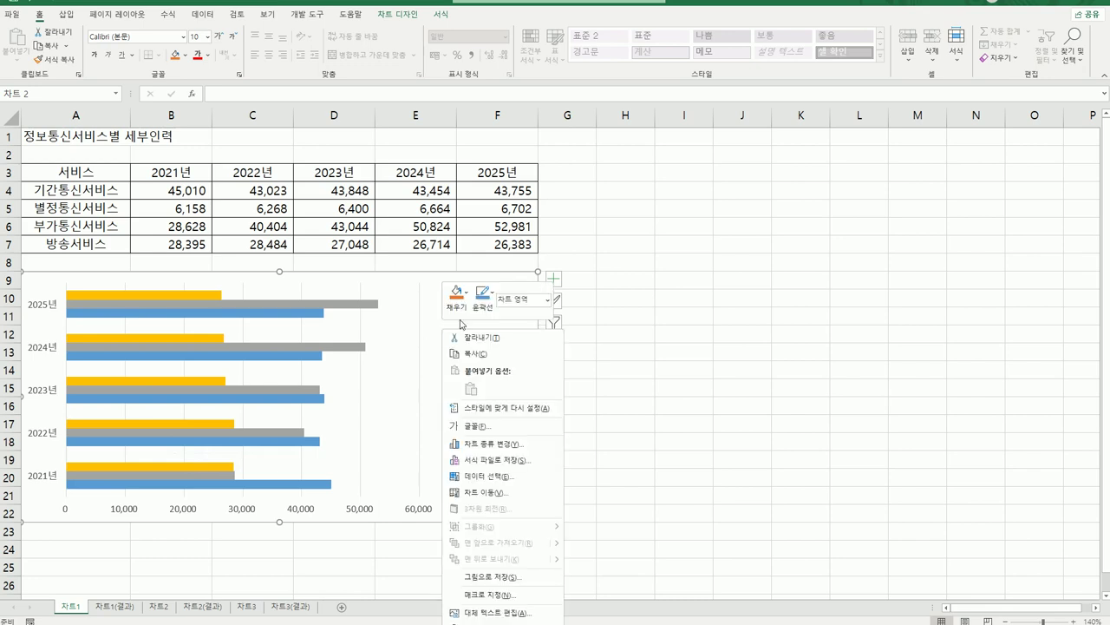
left_click(520, 452)
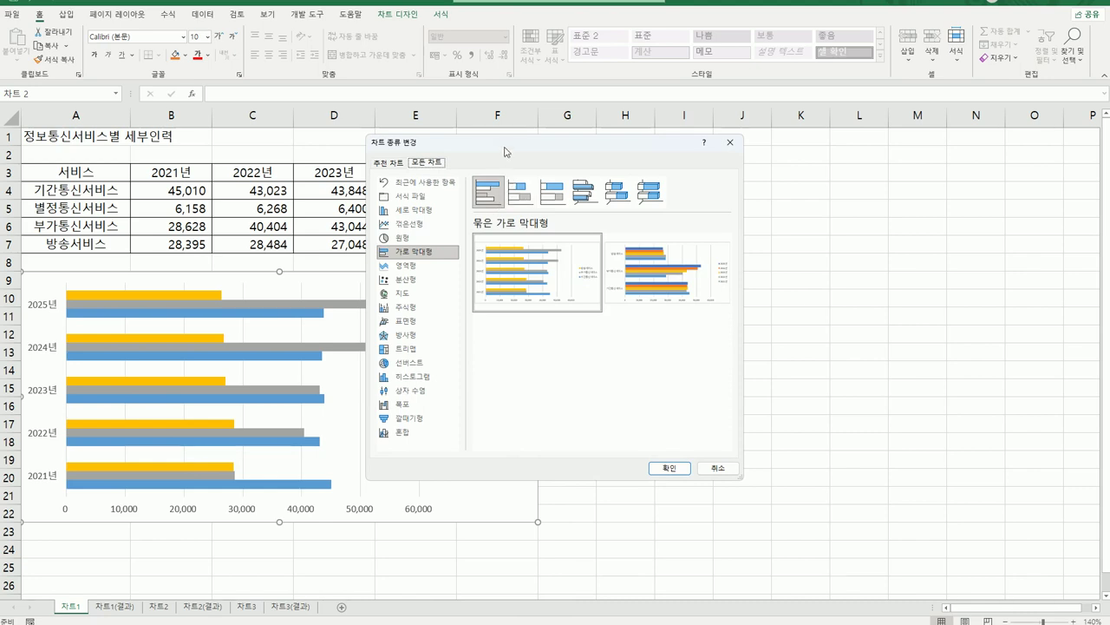
left_click_drag(506, 152, 707, 183)
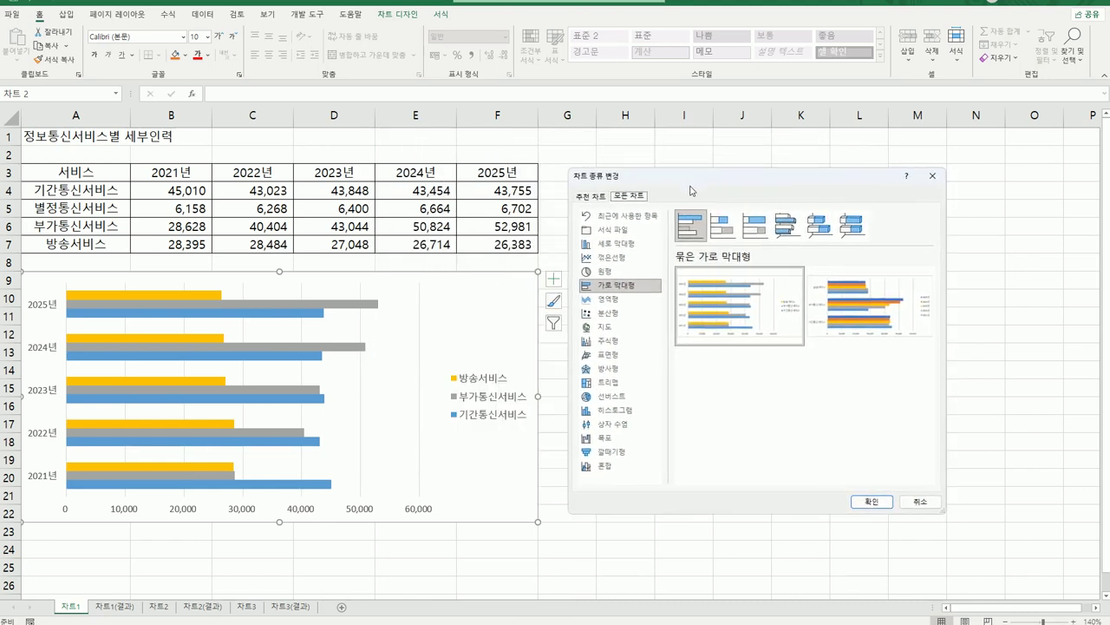
left_click(637, 245)
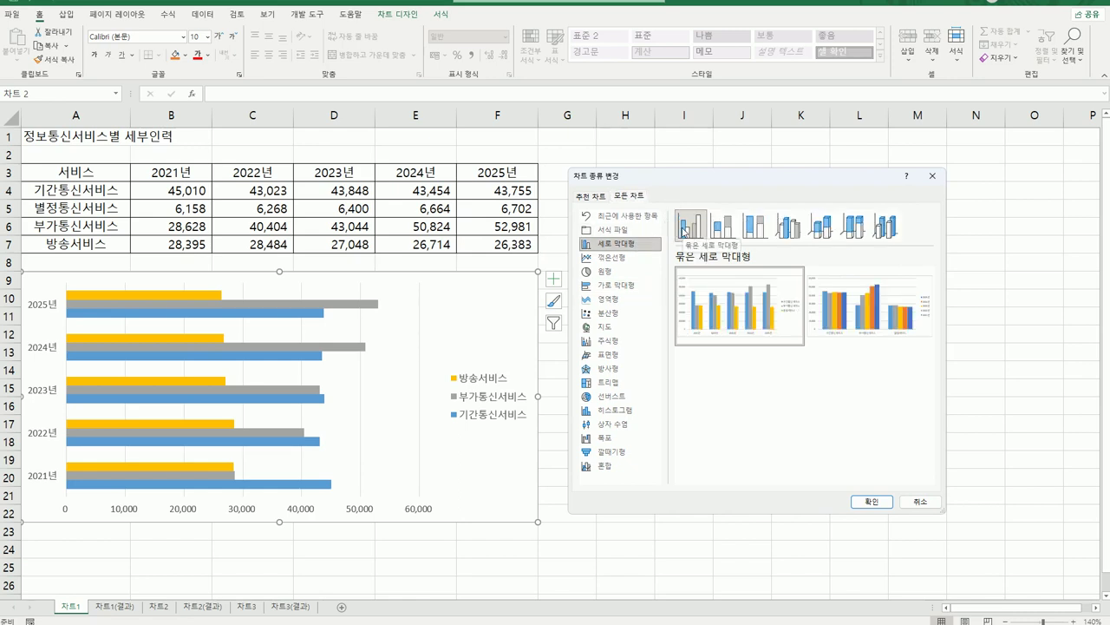
left_click(733, 232)
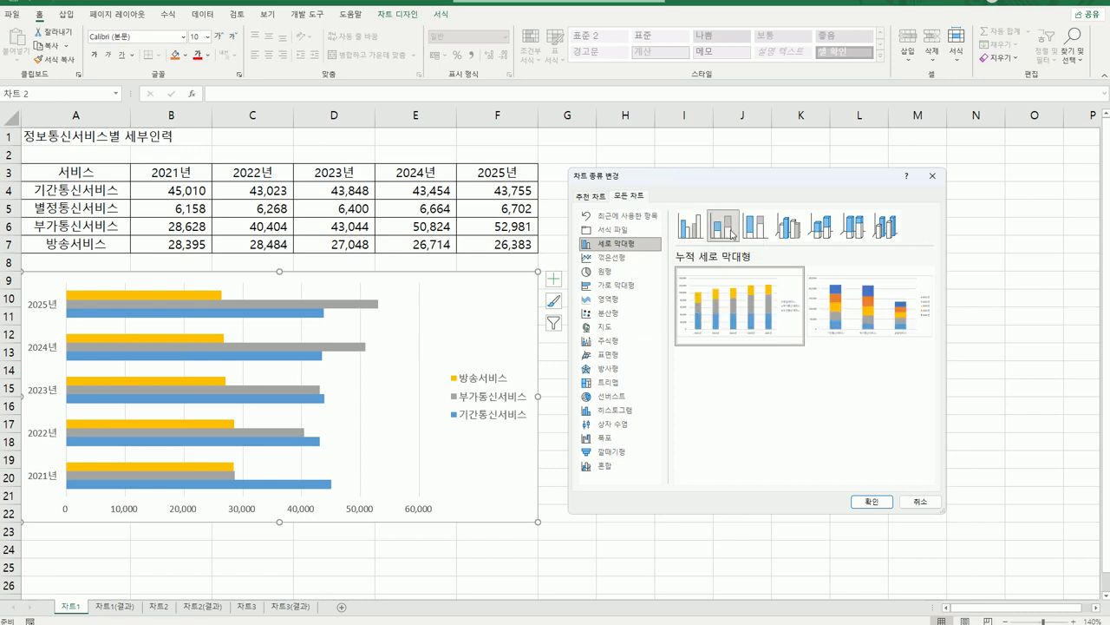
left_click(870, 503)
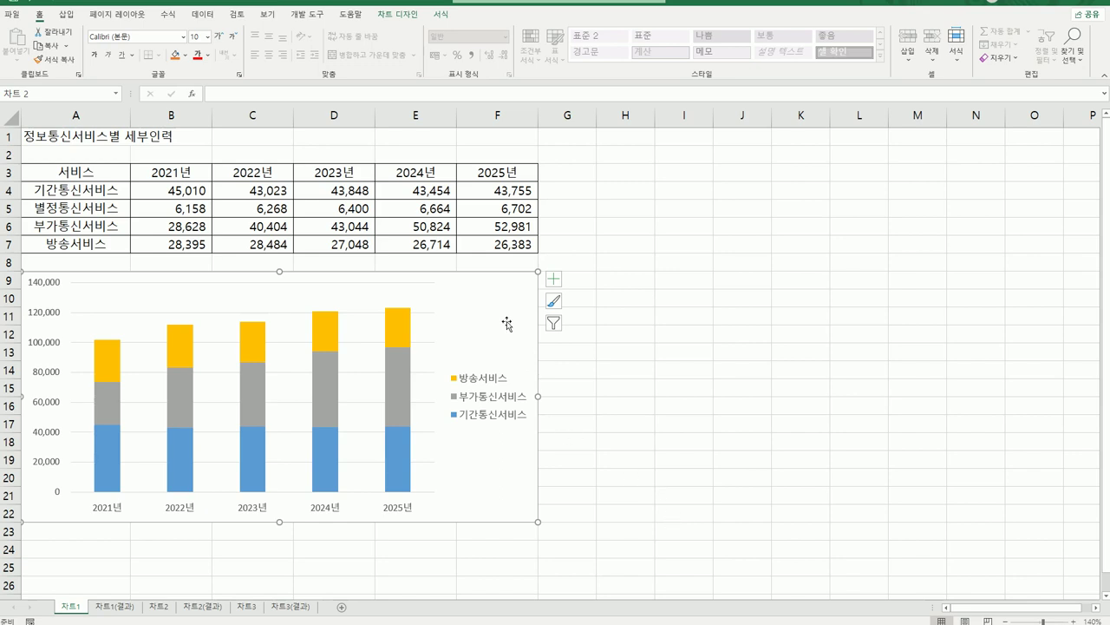
- Add a chart title and set its text to "정보통신서비스별 세부인력"
left_click(555, 286)
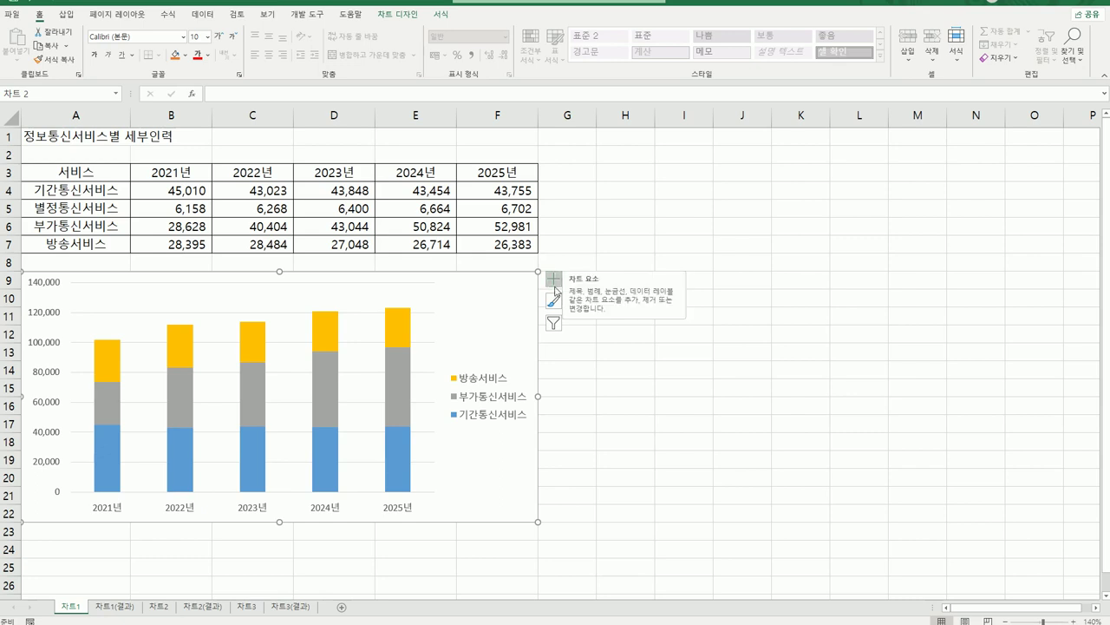
left_click(556, 291)
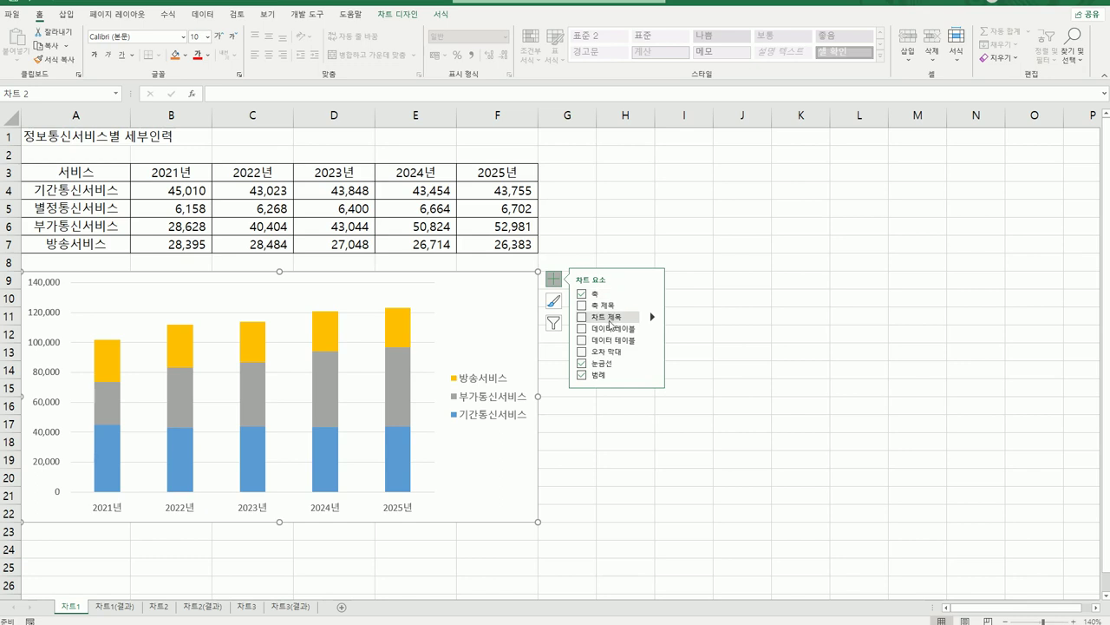
left_click(609, 320)
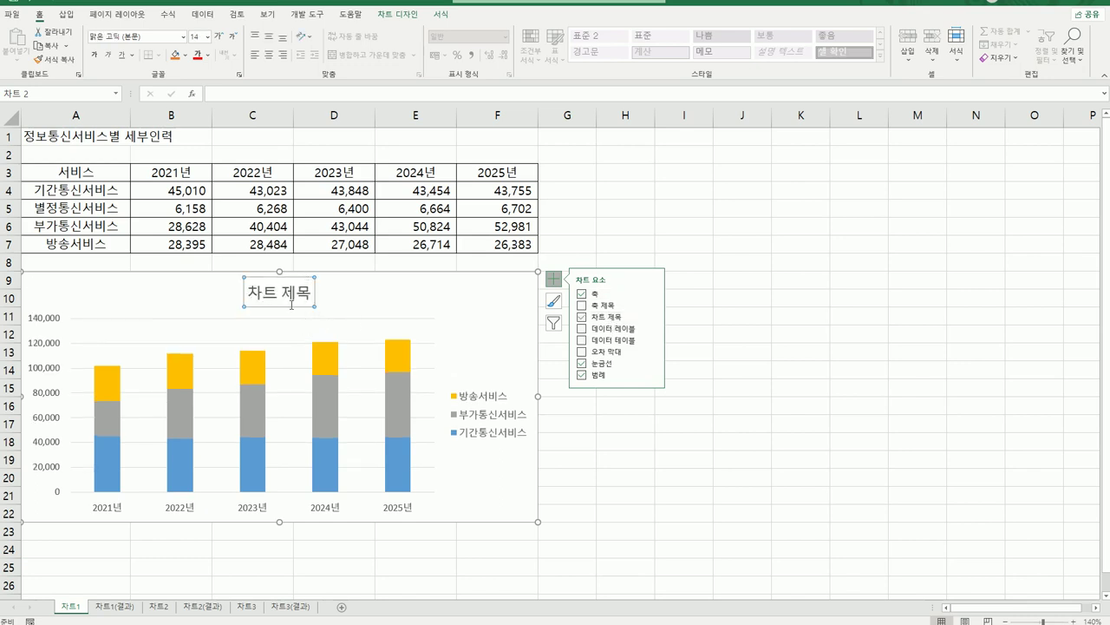
left_click_drag(249, 293, 328, 295)
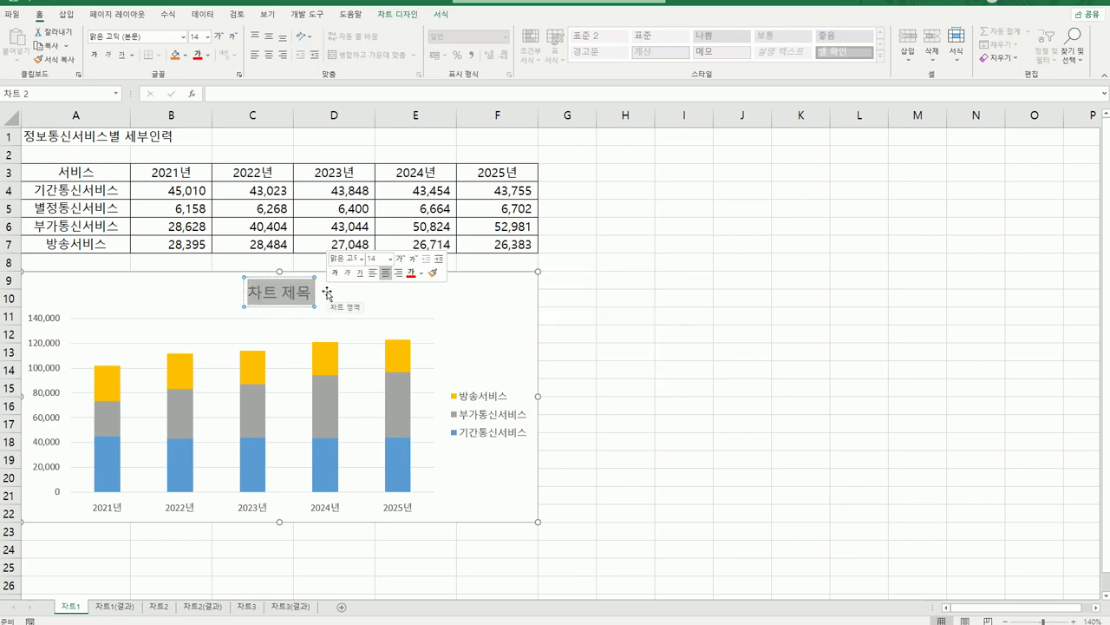
key("BackSpace")
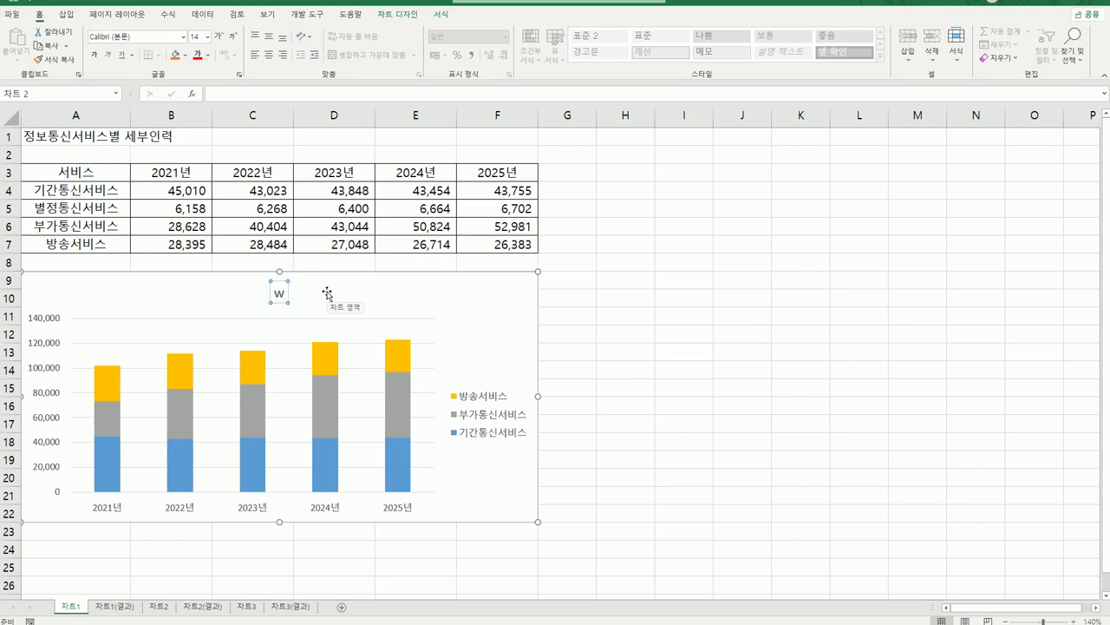
type("정보통신")
type("서비스별 세")
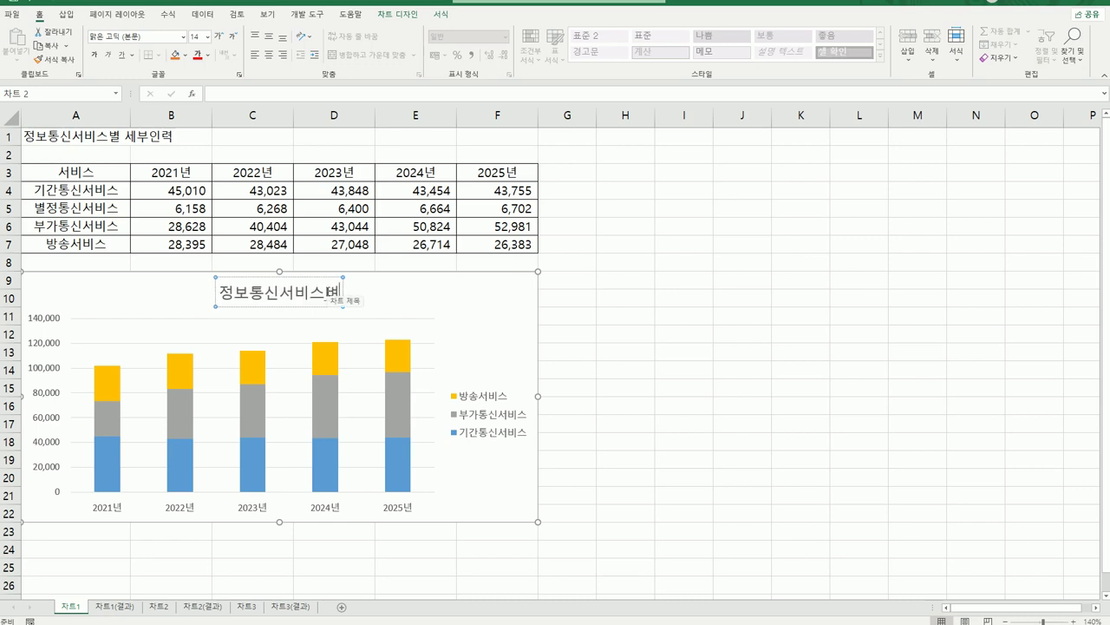
type("부")
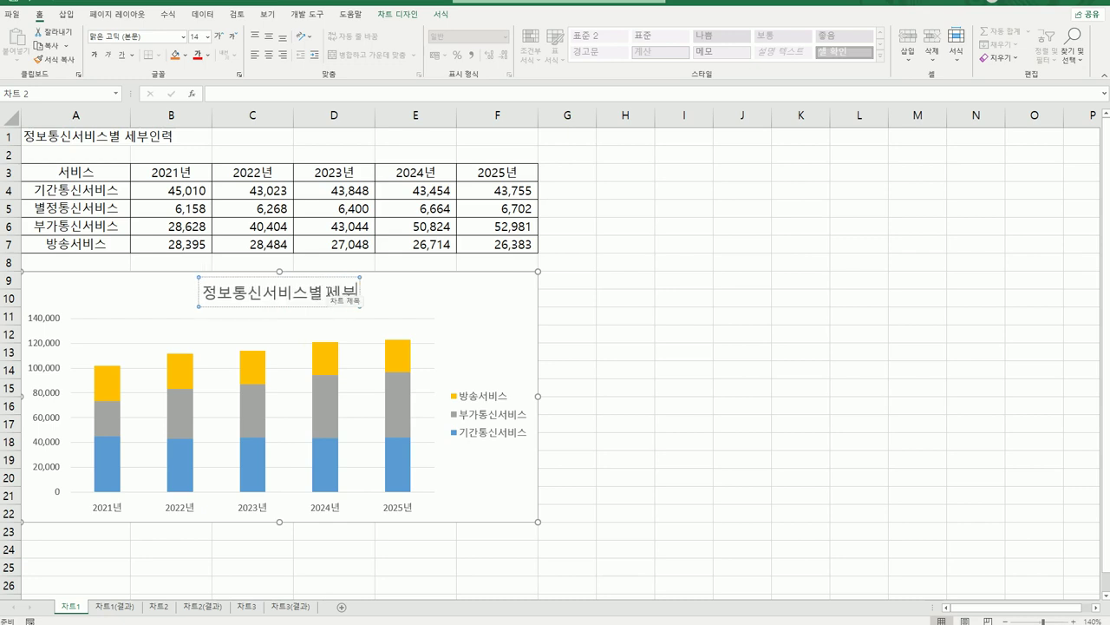
type("인력")
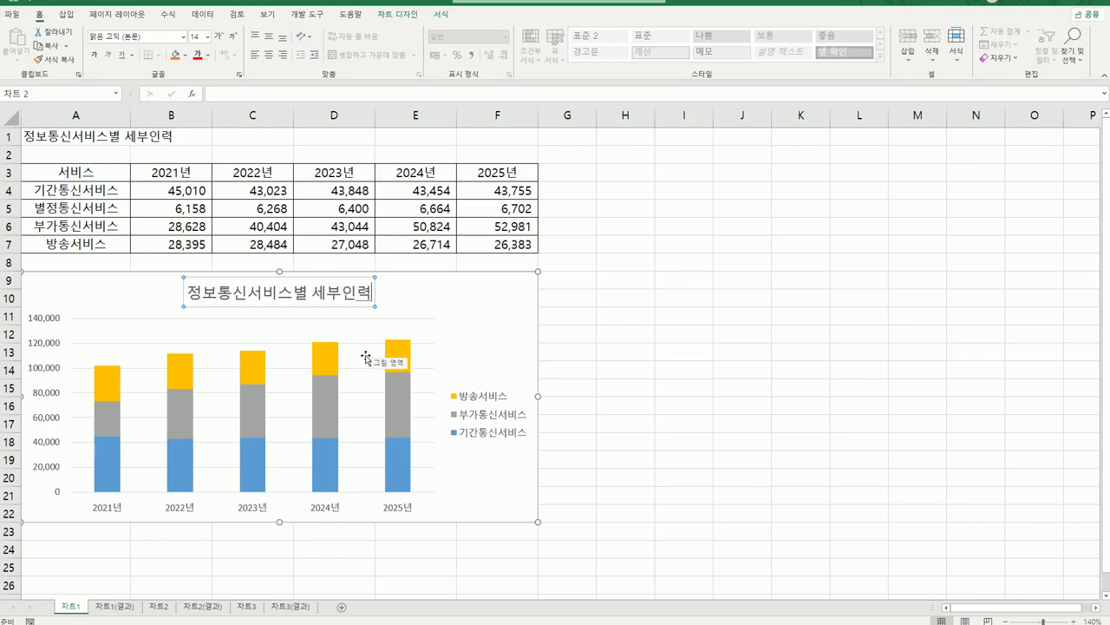
- Add a centered (가운데 맞춤) data label to only the 2023년 column of the 기간통신서비스 series
left_click(110, 466)
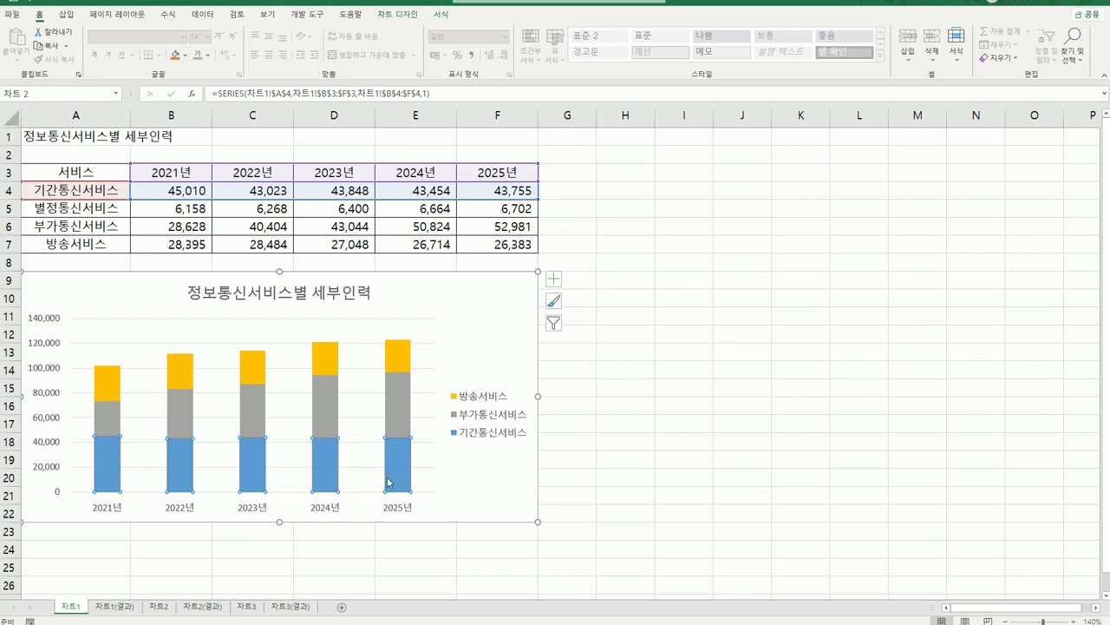
mouse_move(388, 482)
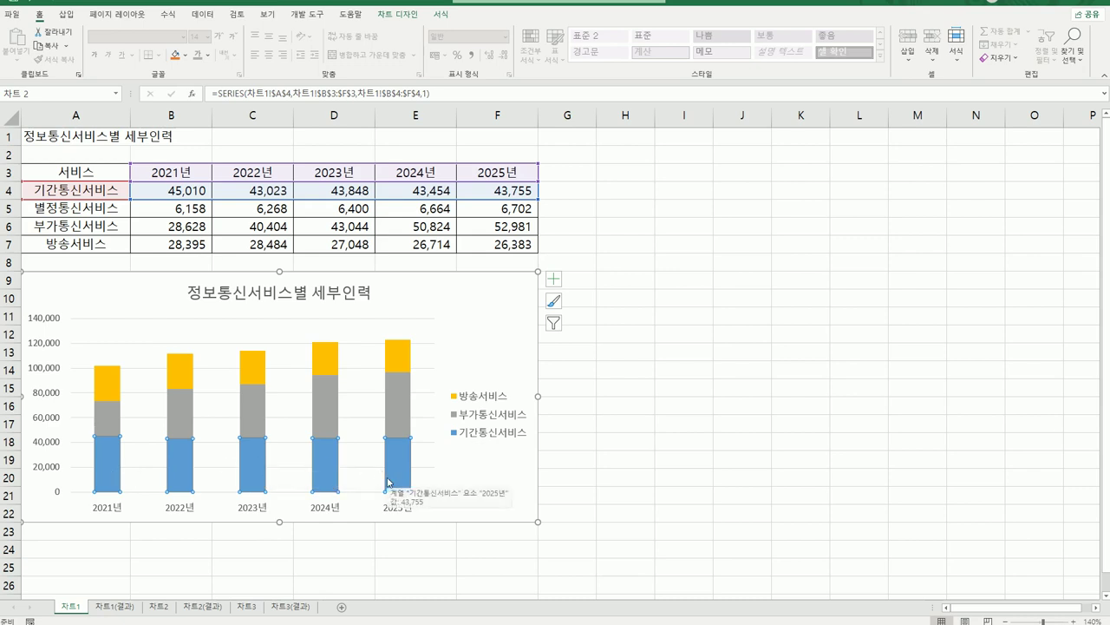
left_click(263, 482)
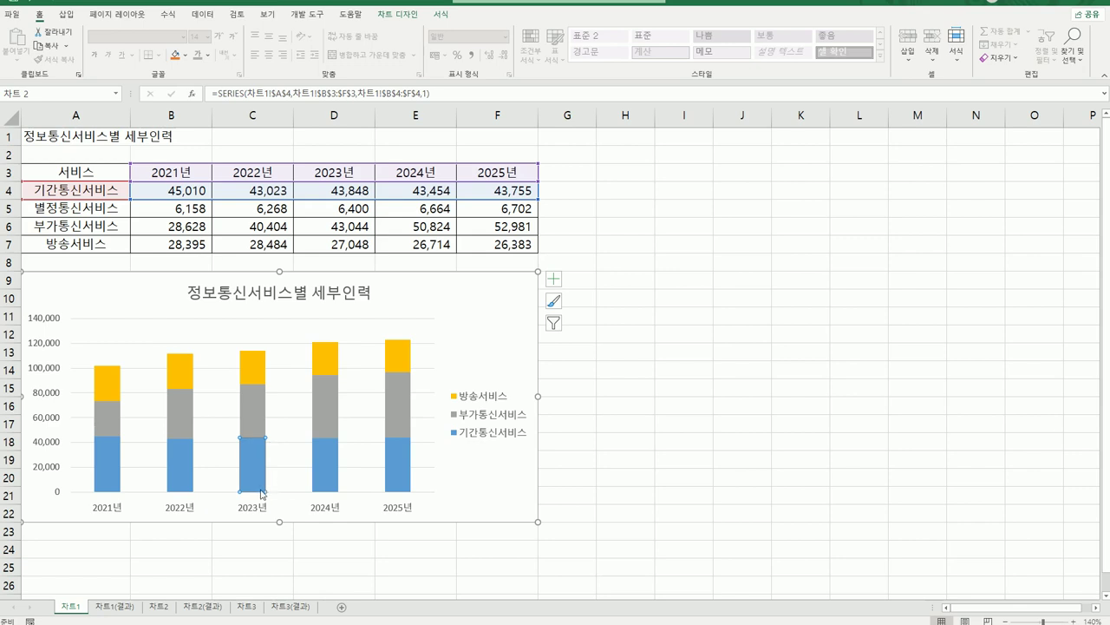
left_click(552, 283)
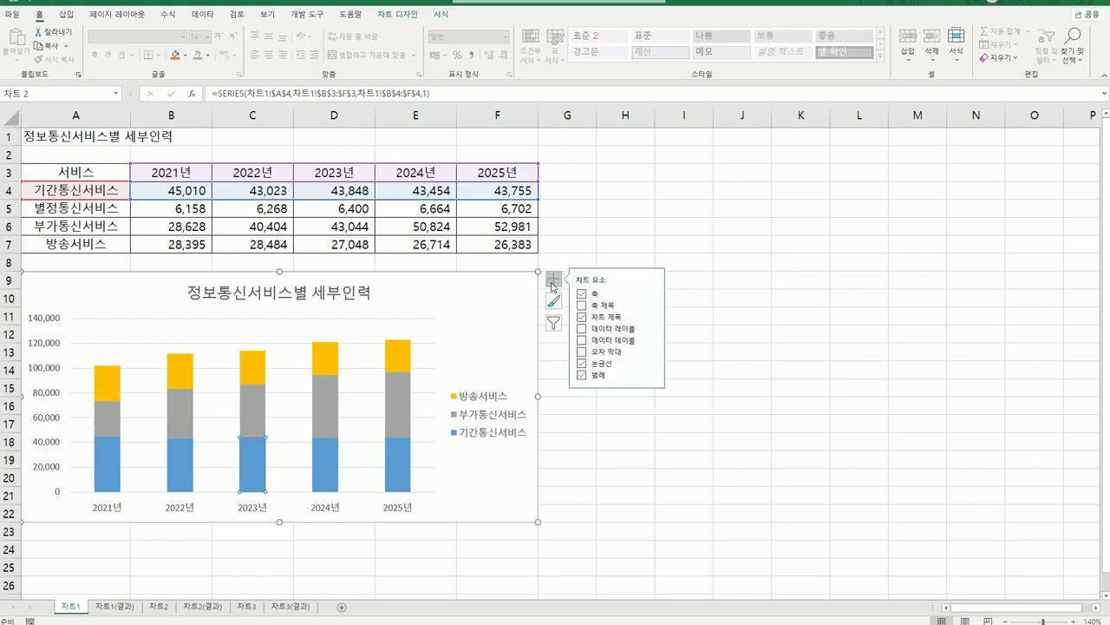
mouse_move(653, 330)
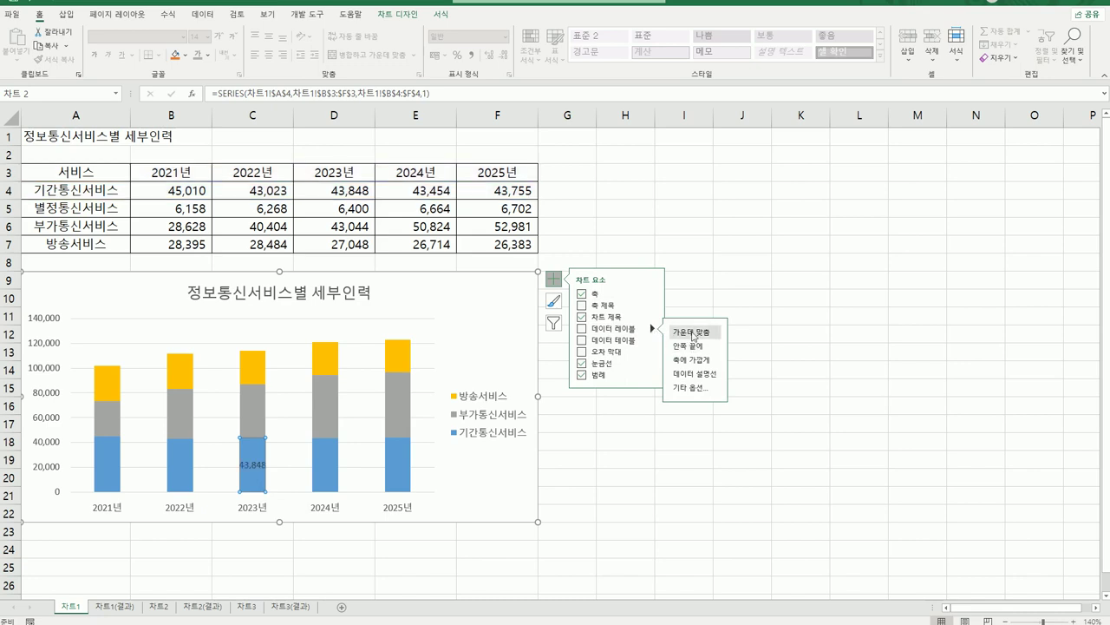
left_click(694, 334)
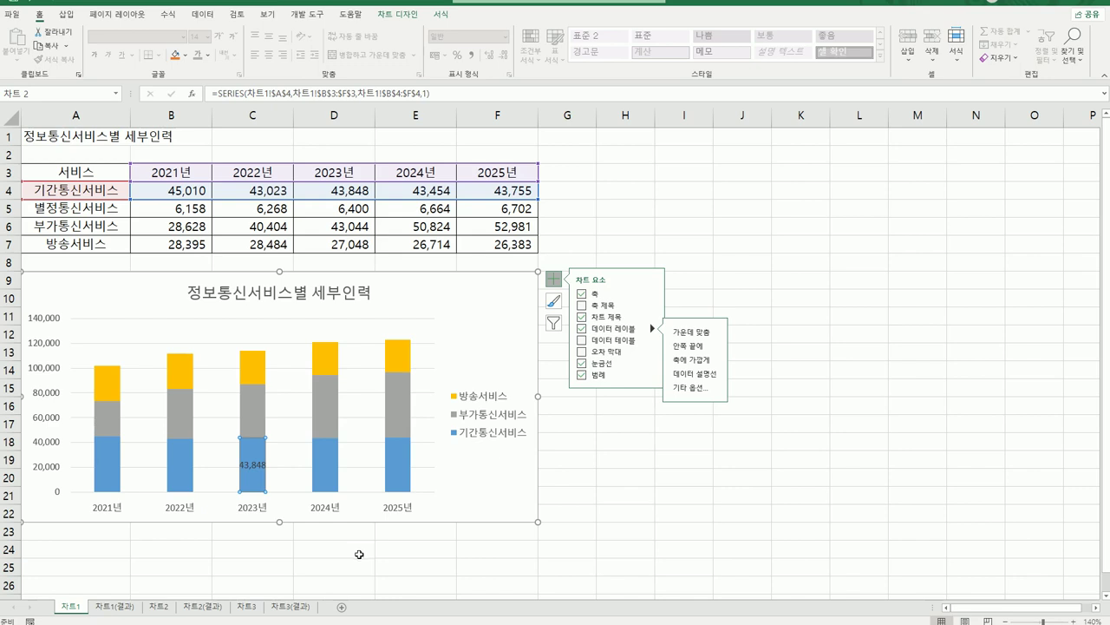
left_click(457, 319)
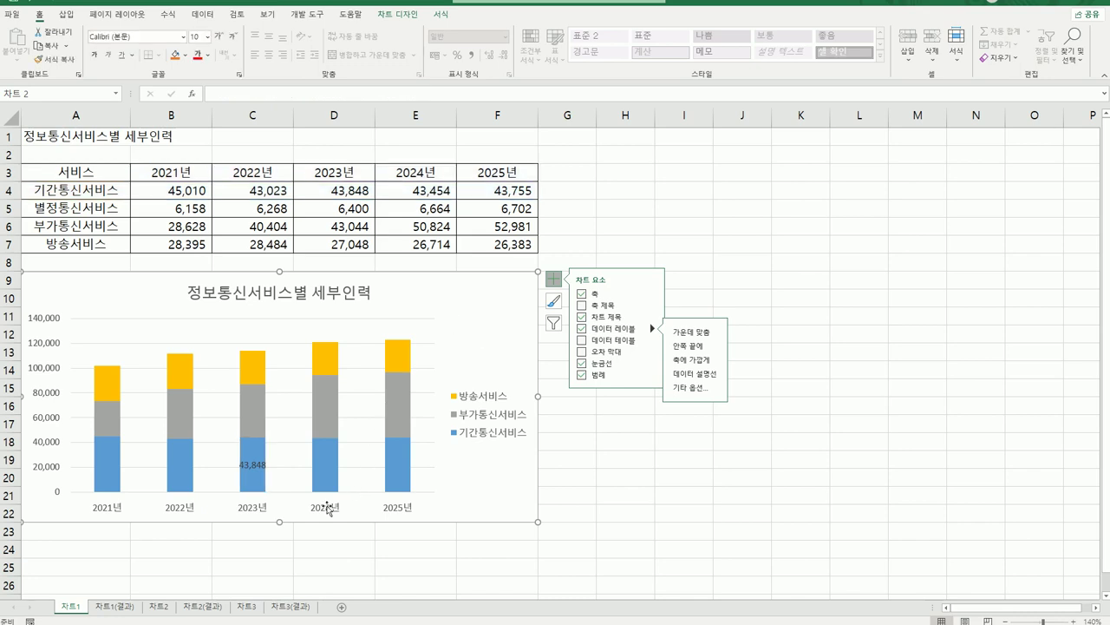
- Set the series overlap (계열 겹치기) to 0% and the gap width (간격 너비) to 0% for the chart's data series
mouse_move(330, 400)
left_click(325, 364)
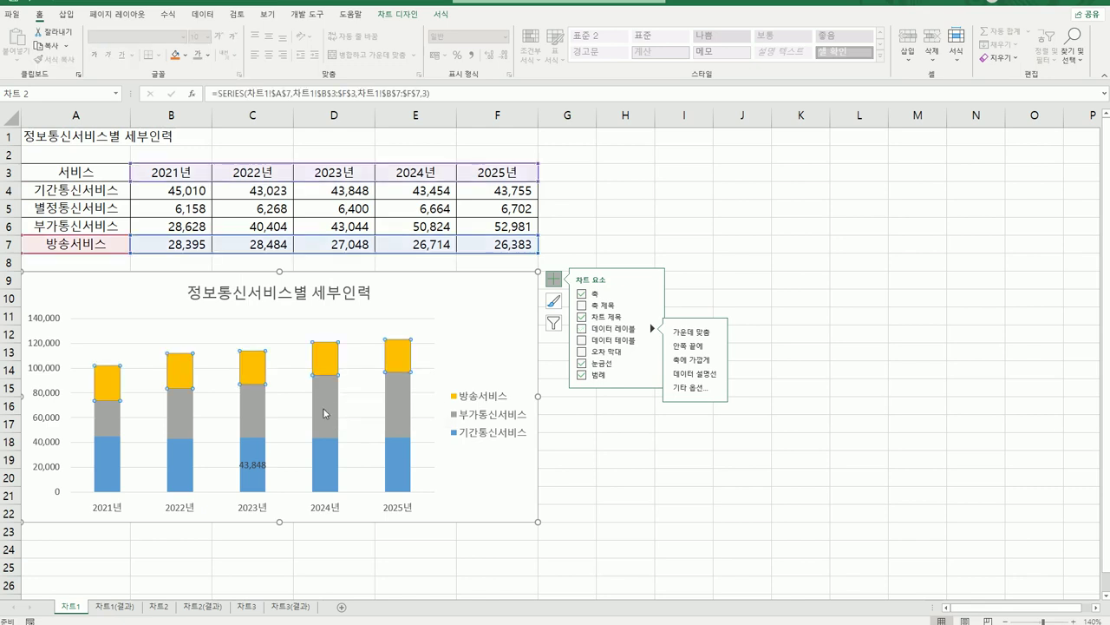
mouse_move(323, 421)
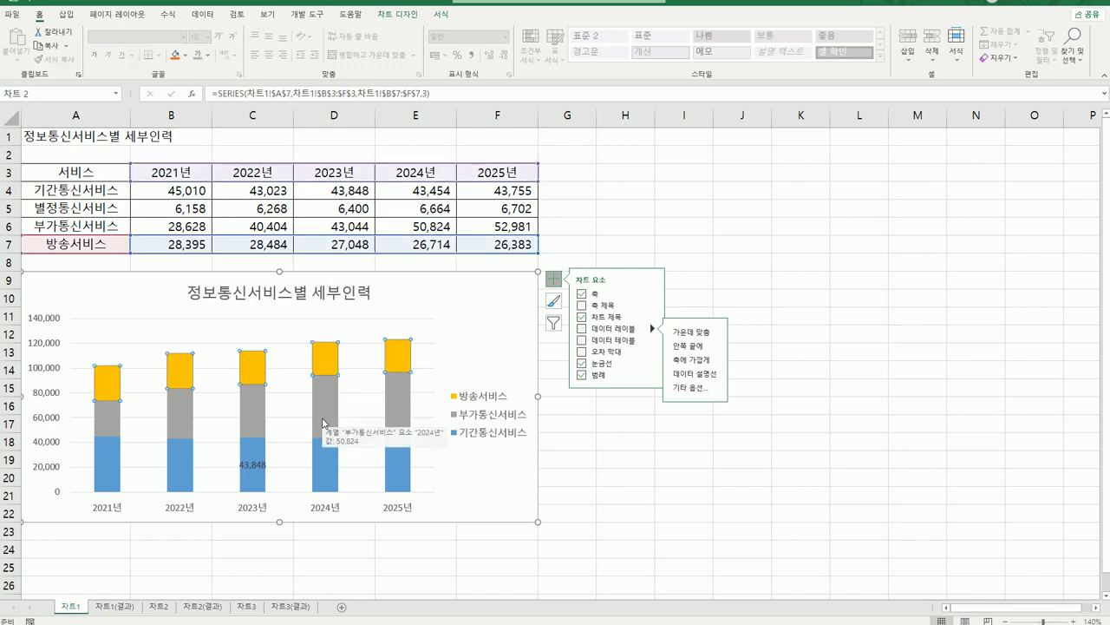
right_click(327, 364)
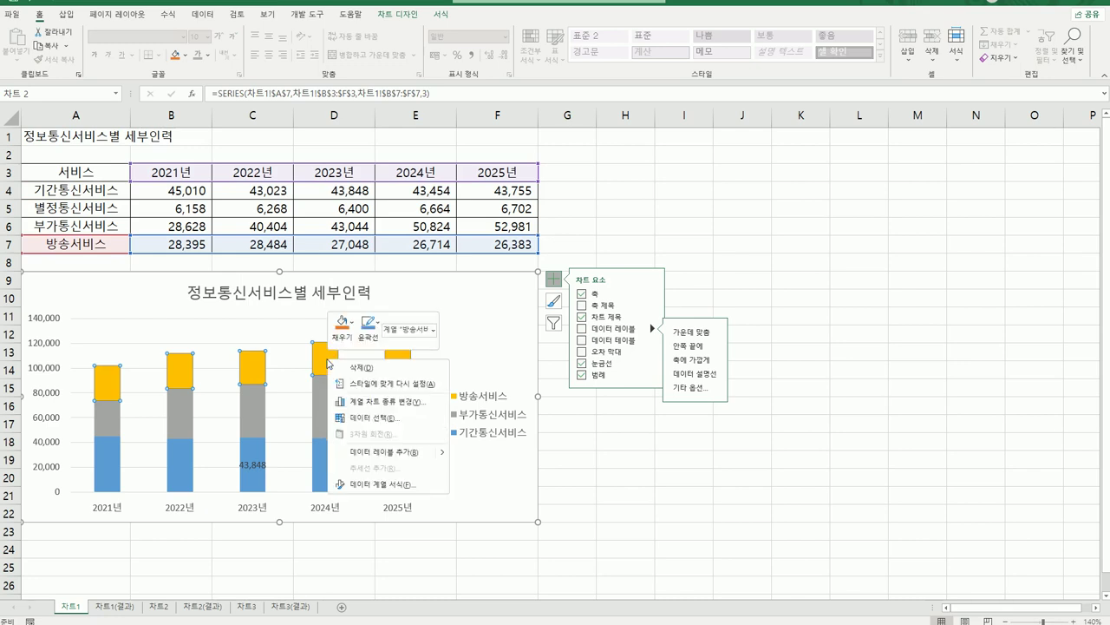
double_click(402, 483)
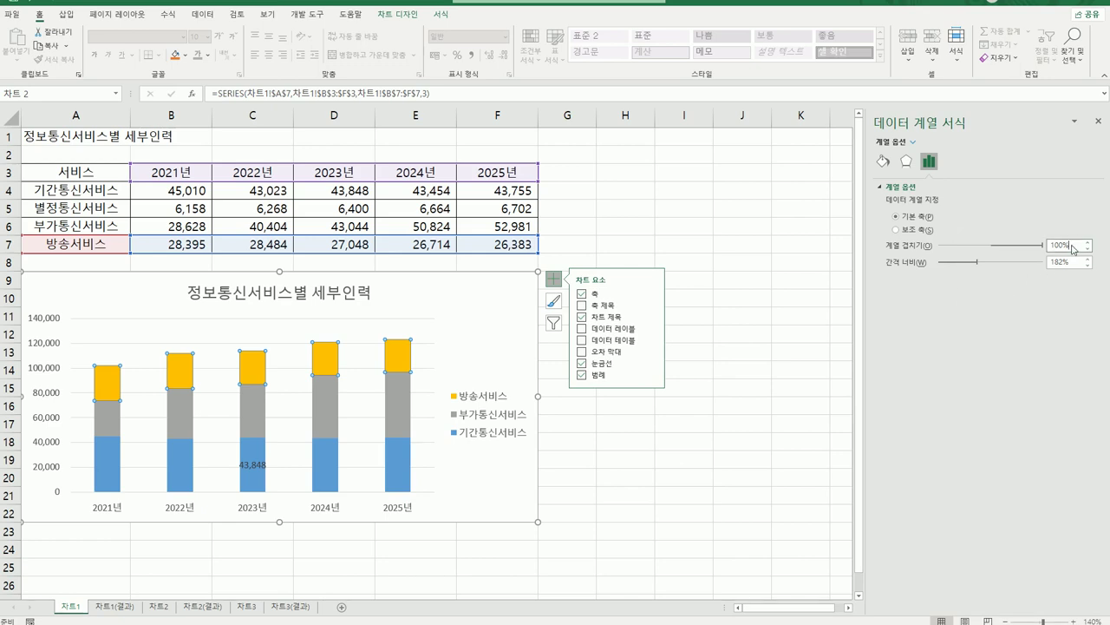
left_click_drag(1073, 242, 1015, 244)
type("0")
key("Tab")
type("0")
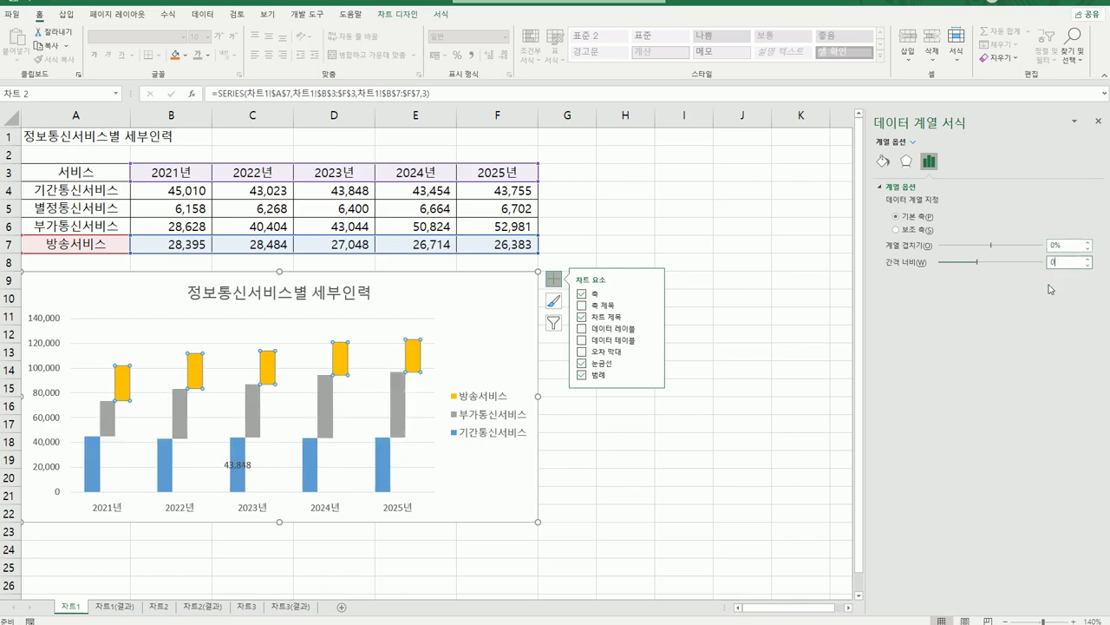
left_click(525, 333)
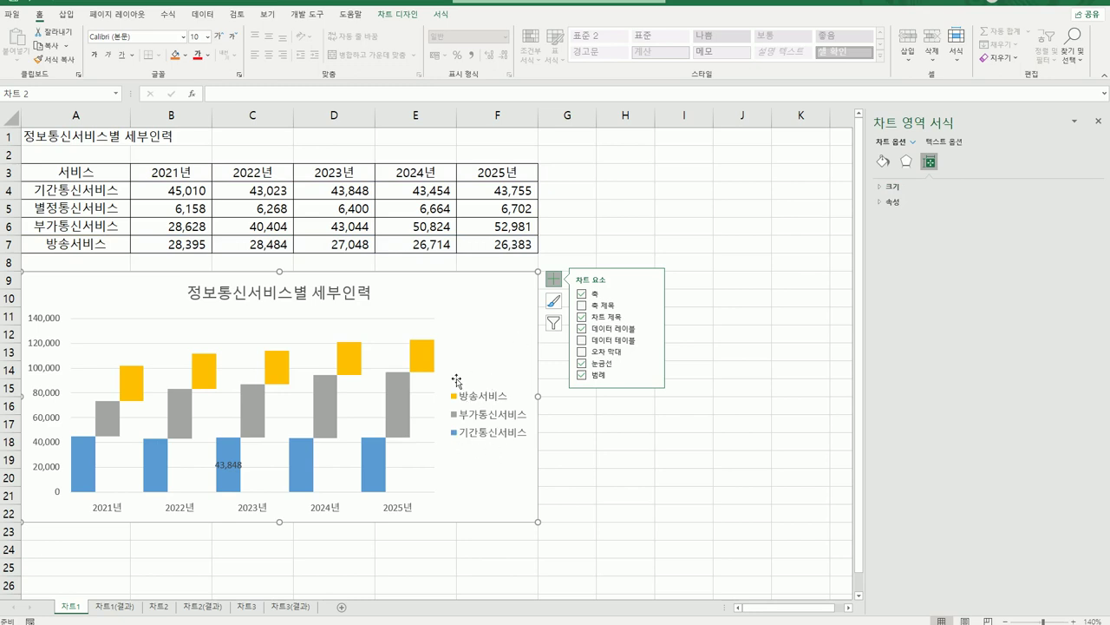
- Place the chart legend at the bottom (아래쪽) and open the 차트1(결과) sheet for comparison
left_click(483, 426)
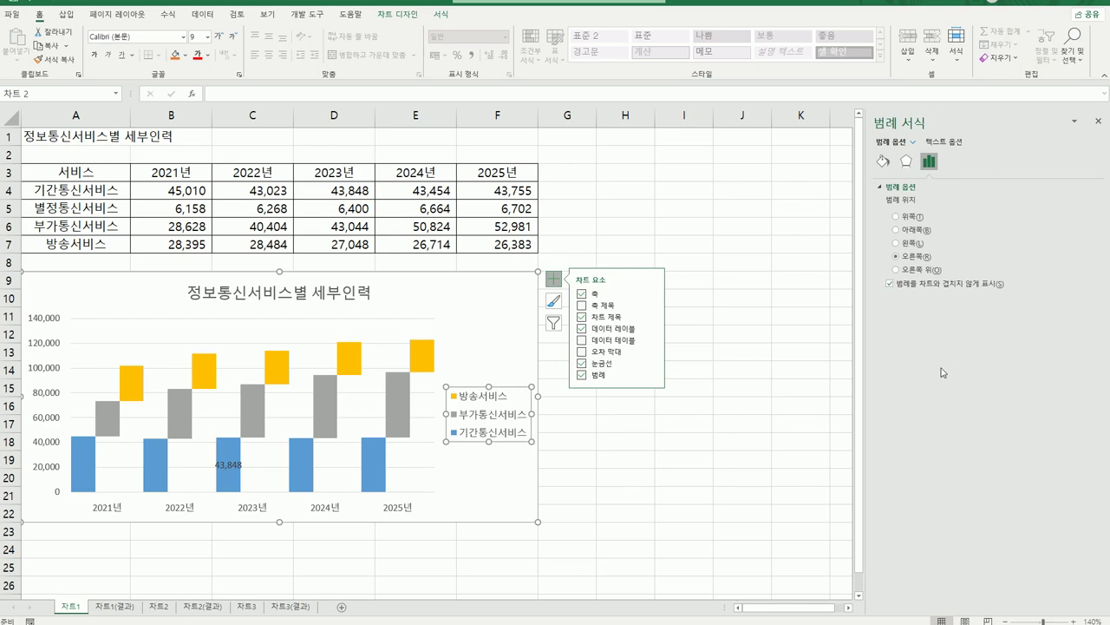
left_click(917, 232)
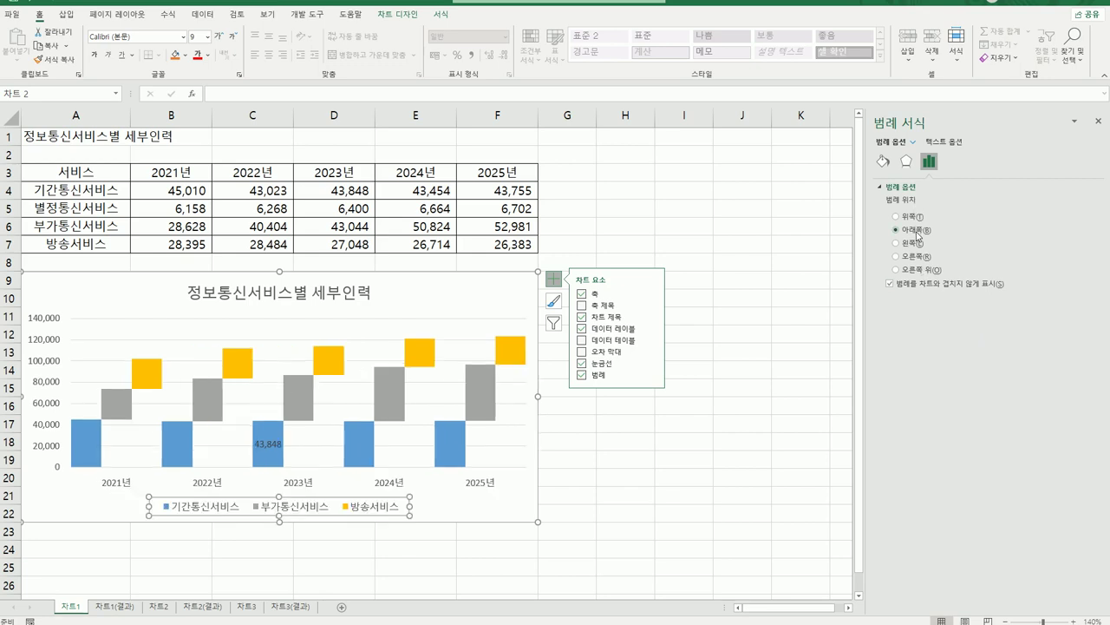
left_click(605, 550)
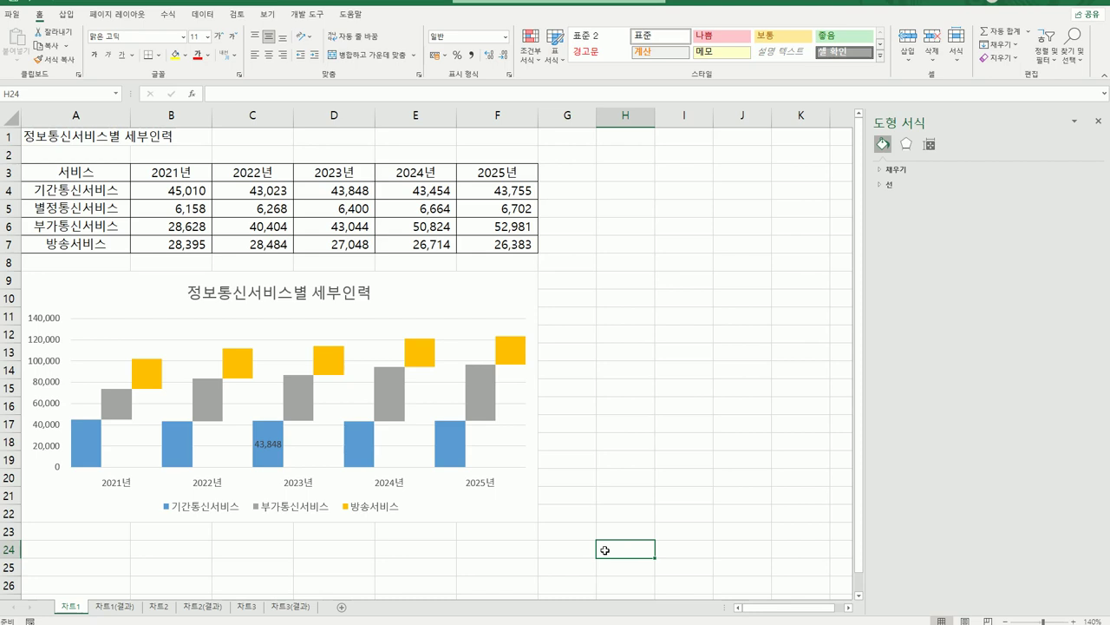
left_click(117, 610)
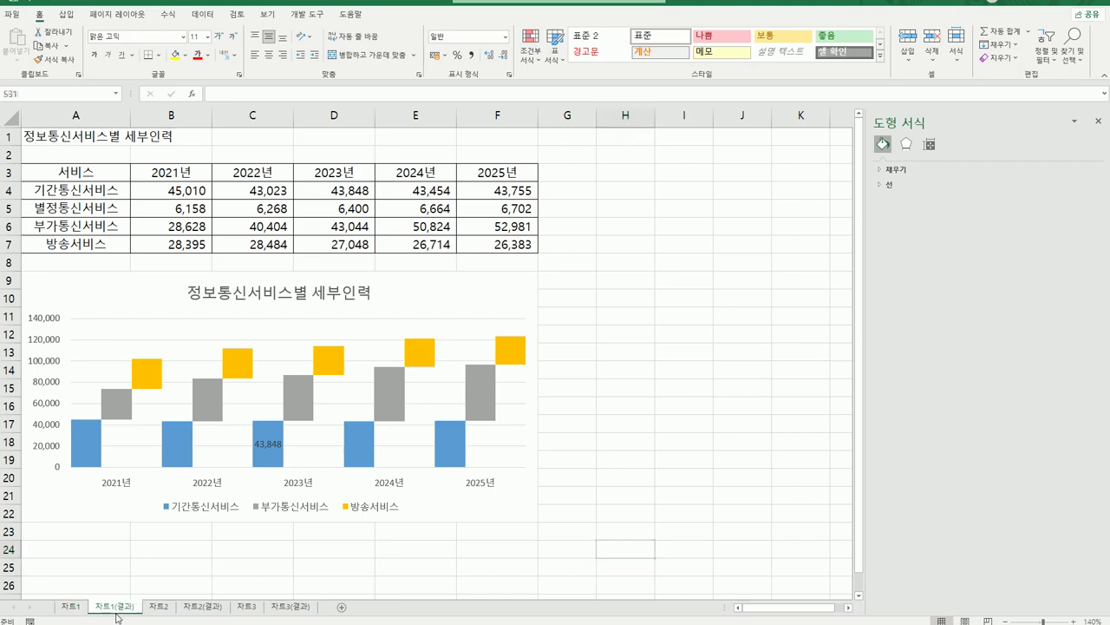
- Compare the chart on the 차트1 sheet with the one on 차트1(결과), and open the 차트2 sheet
left_click(81, 611)
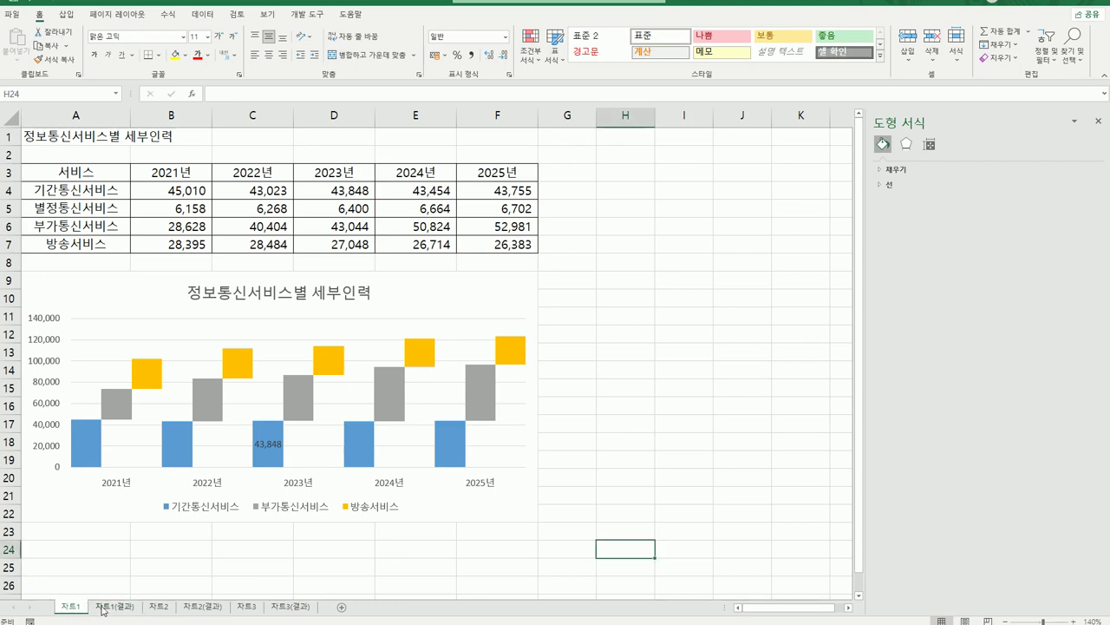
left_click(103, 610)
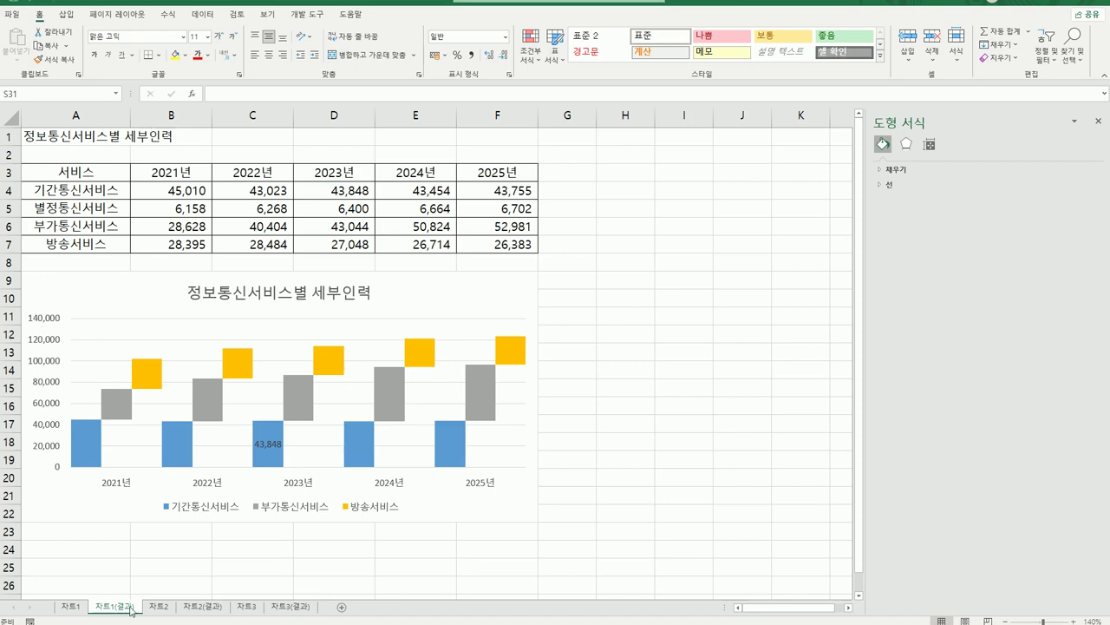
left_click(159, 606)
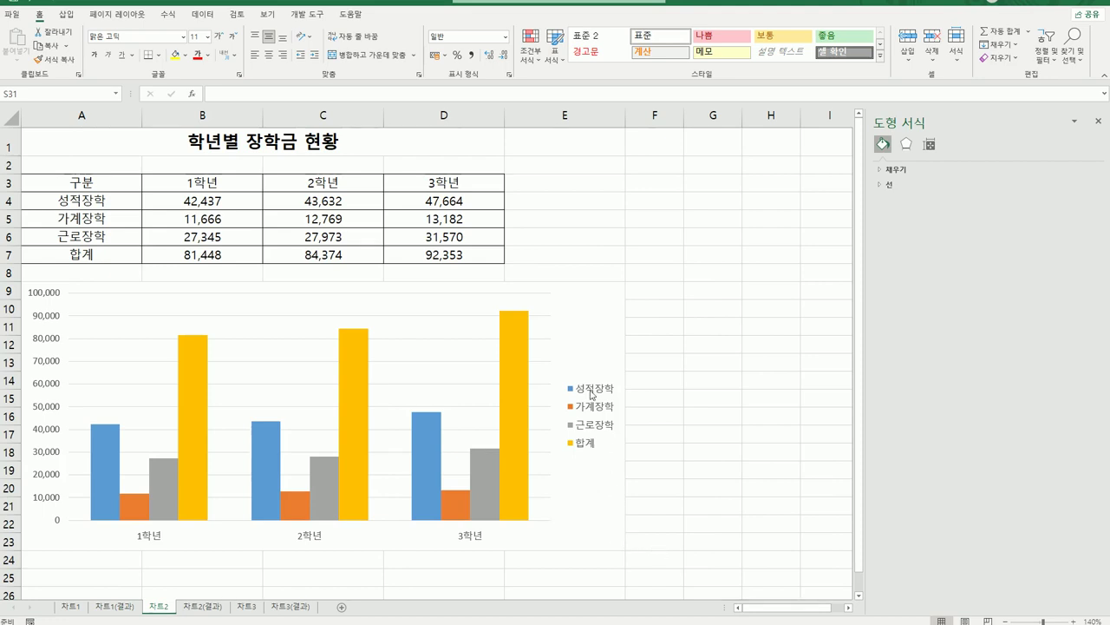
- Delete the 합계 series from the chart on the 차트2 sheet
left_click(586, 343)
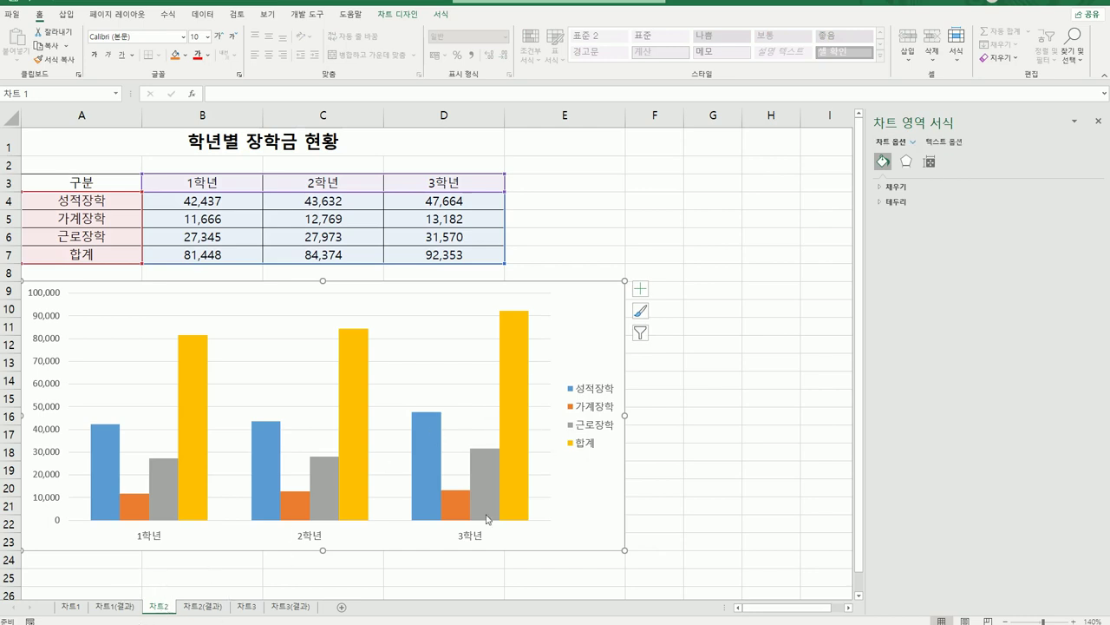
mouse_move(523, 516)
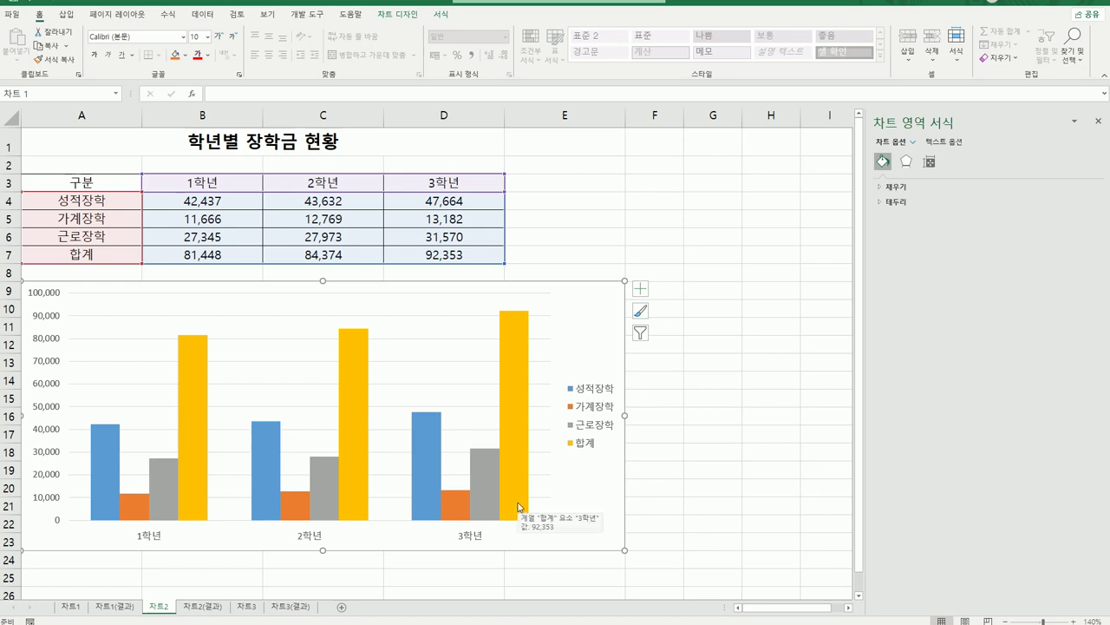
left_click(358, 365)
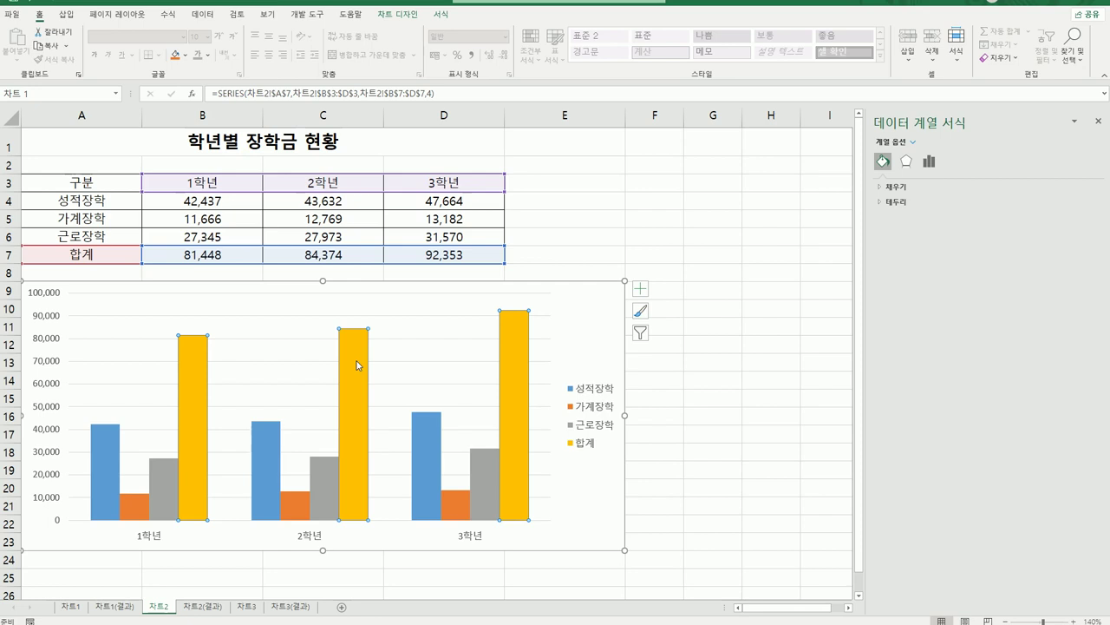
right_click(357, 365)
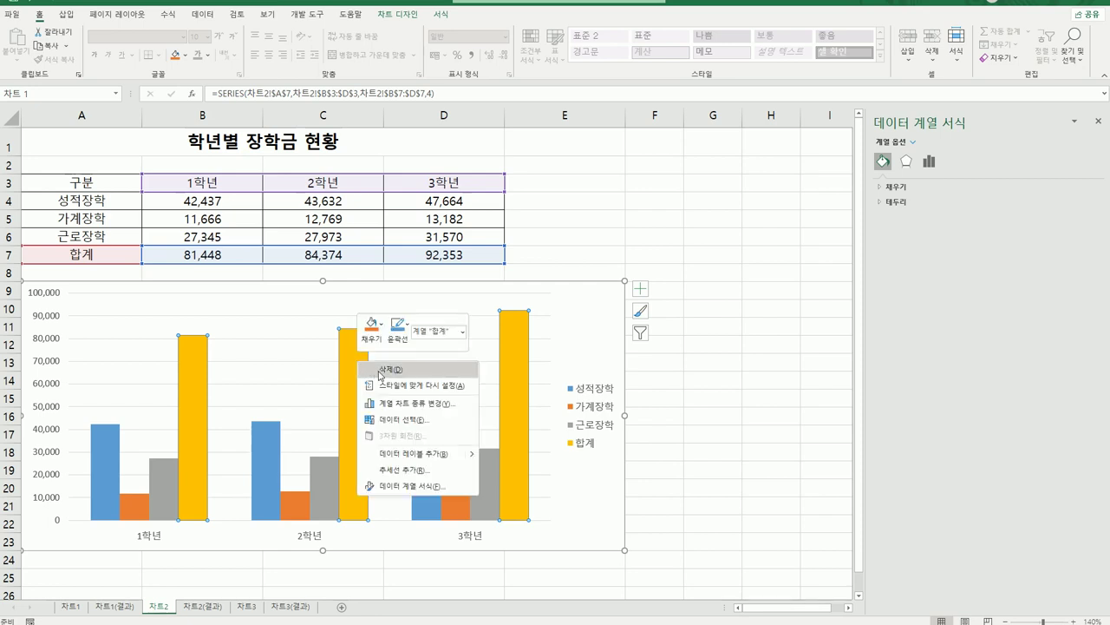
left_click(379, 375)
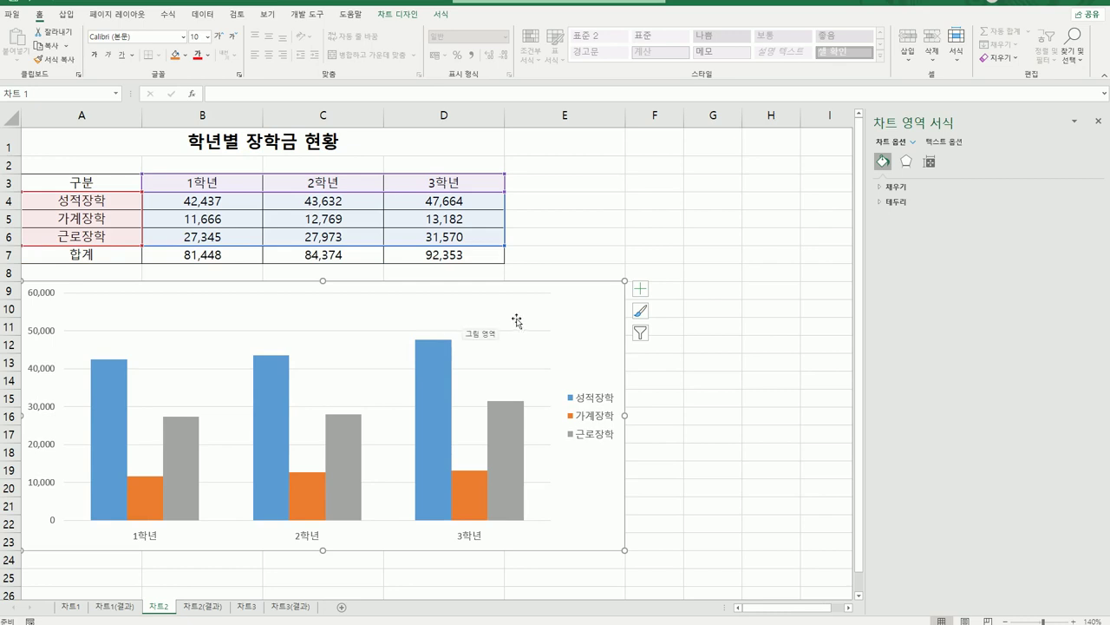
- Change the chart type of the whole chart to stacked bar (누적 가로 막대형)
right_click(366, 320)
left_click(425, 361)
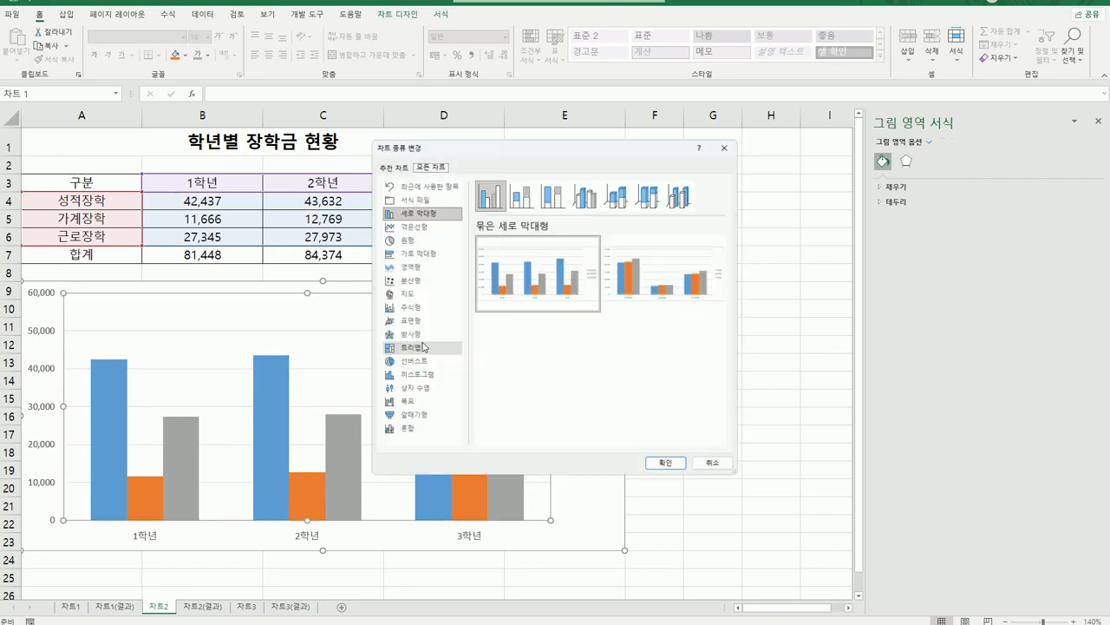
left_click(439, 260)
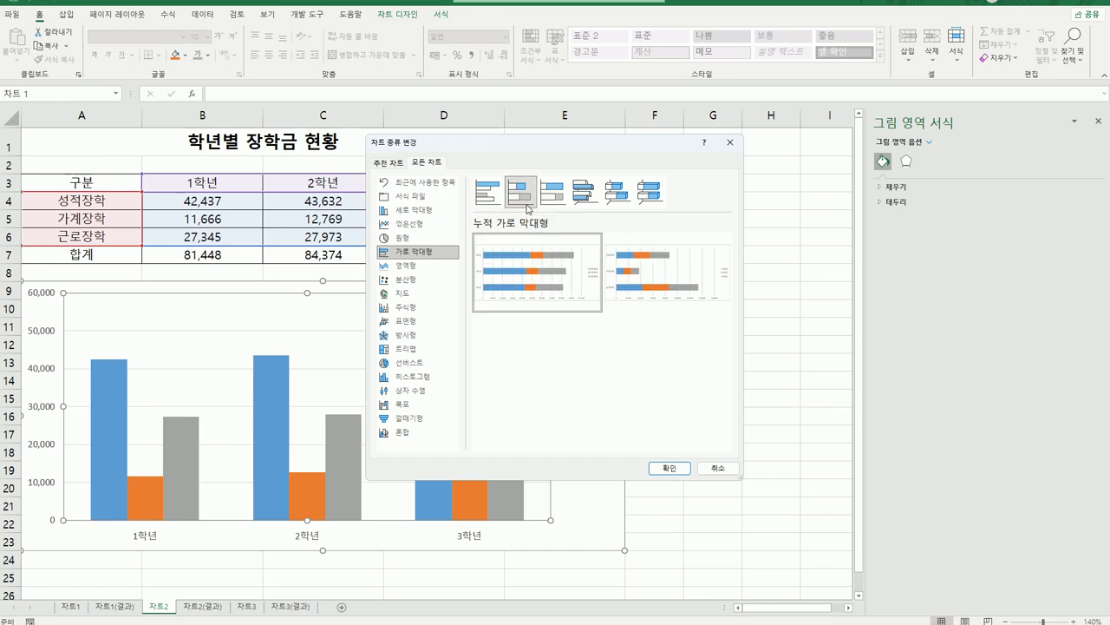
left_click(527, 207)
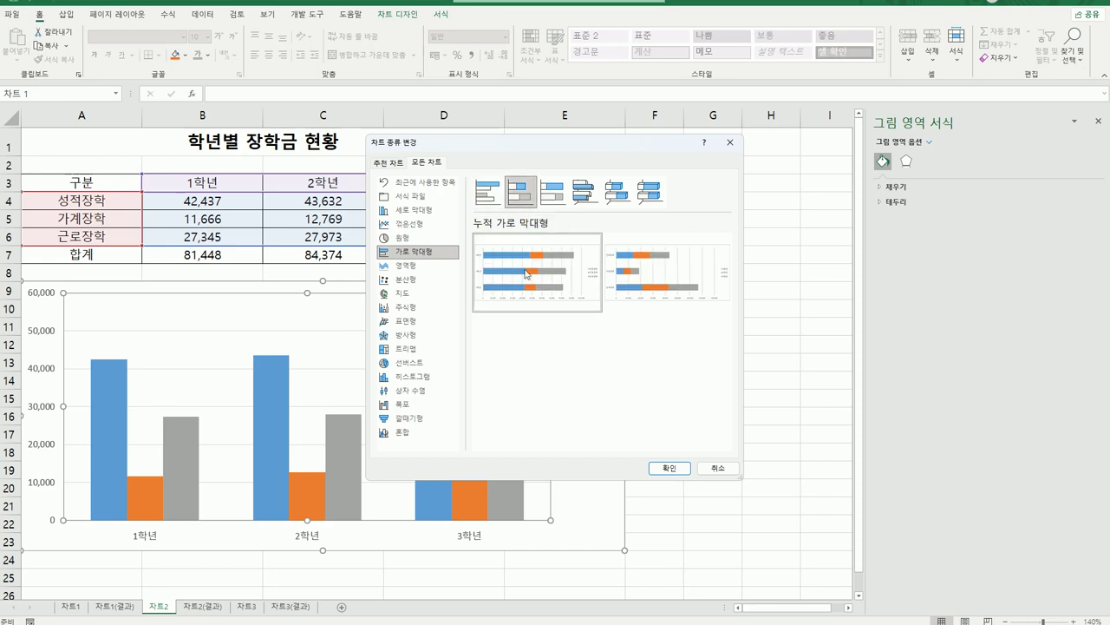
left_click(668, 469)
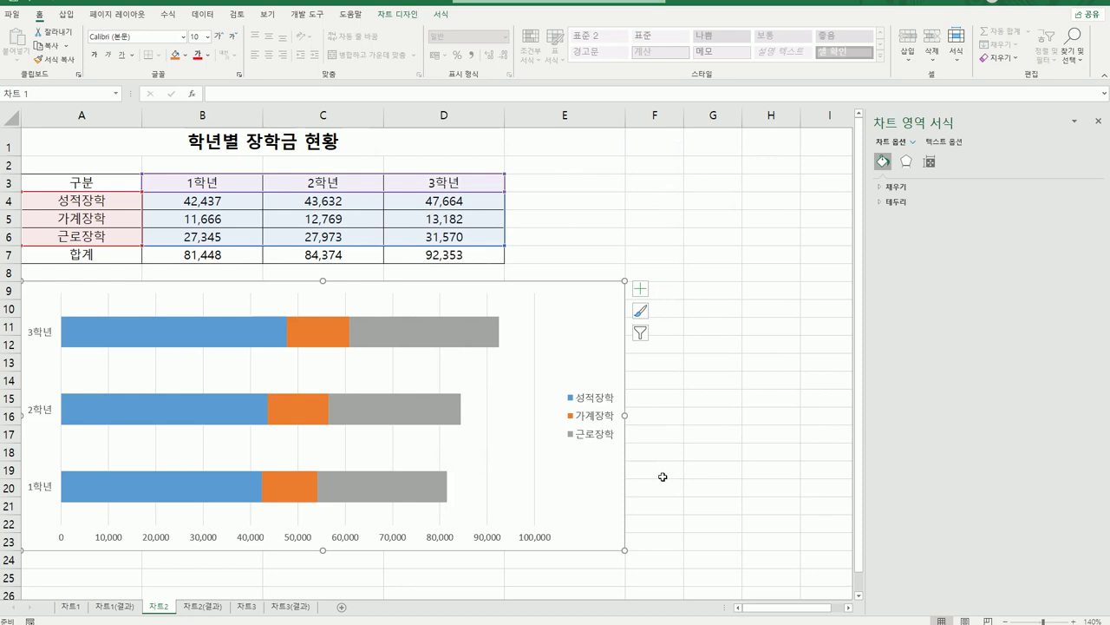
- Add a chart title and link it to cell A1 of the sheet with =차트2!$A$1
left_click(640, 290)
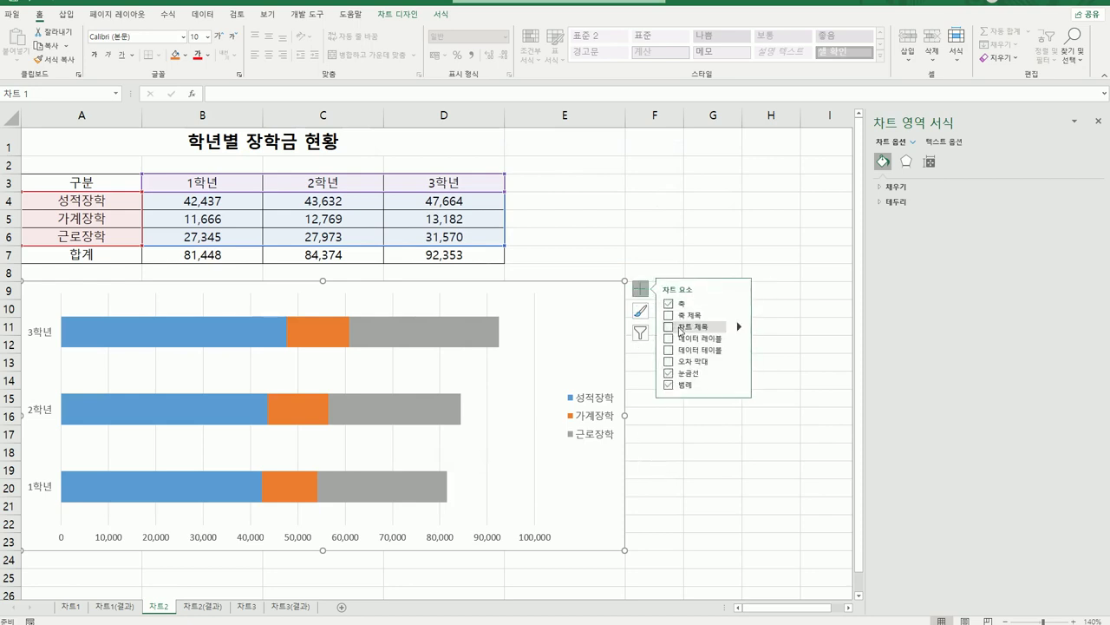
left_click(669, 327)
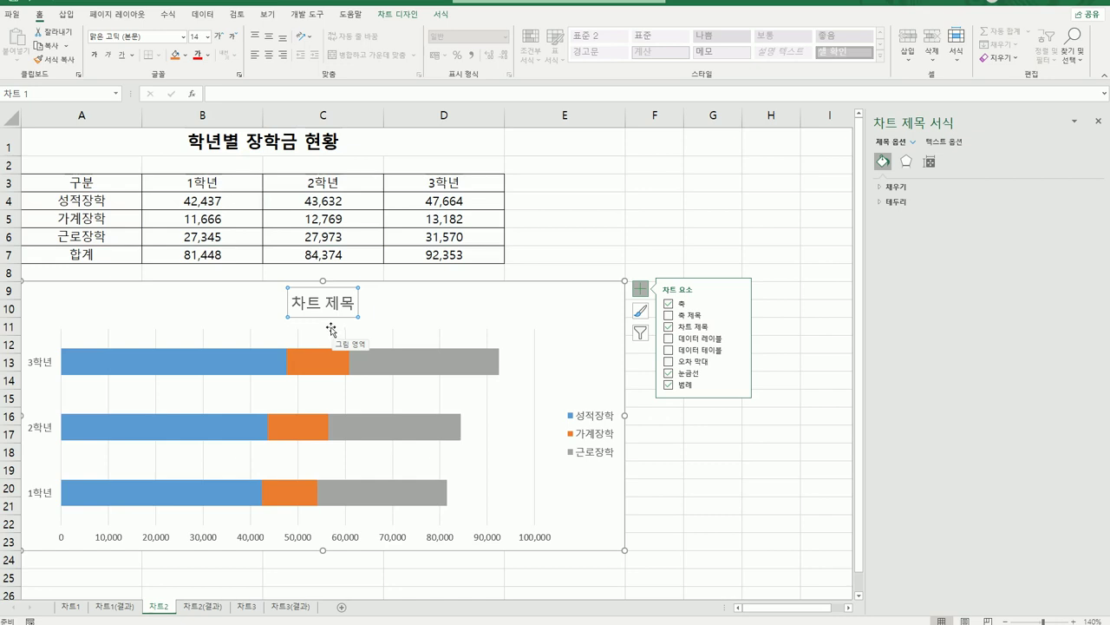
left_click(253, 92)
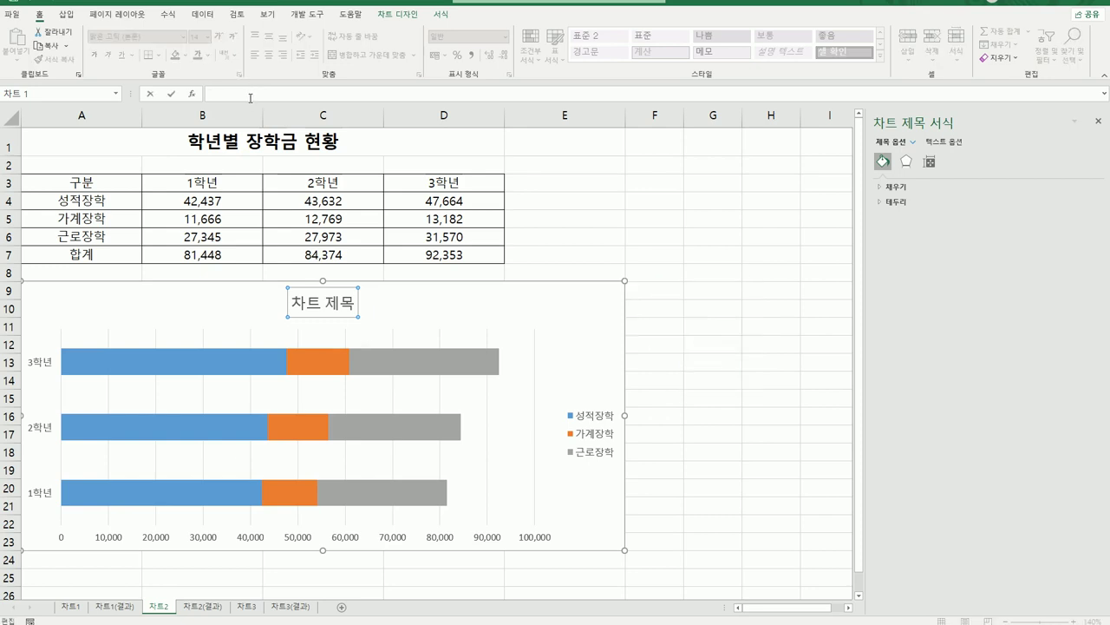
type("=")
left_click(173, 141)
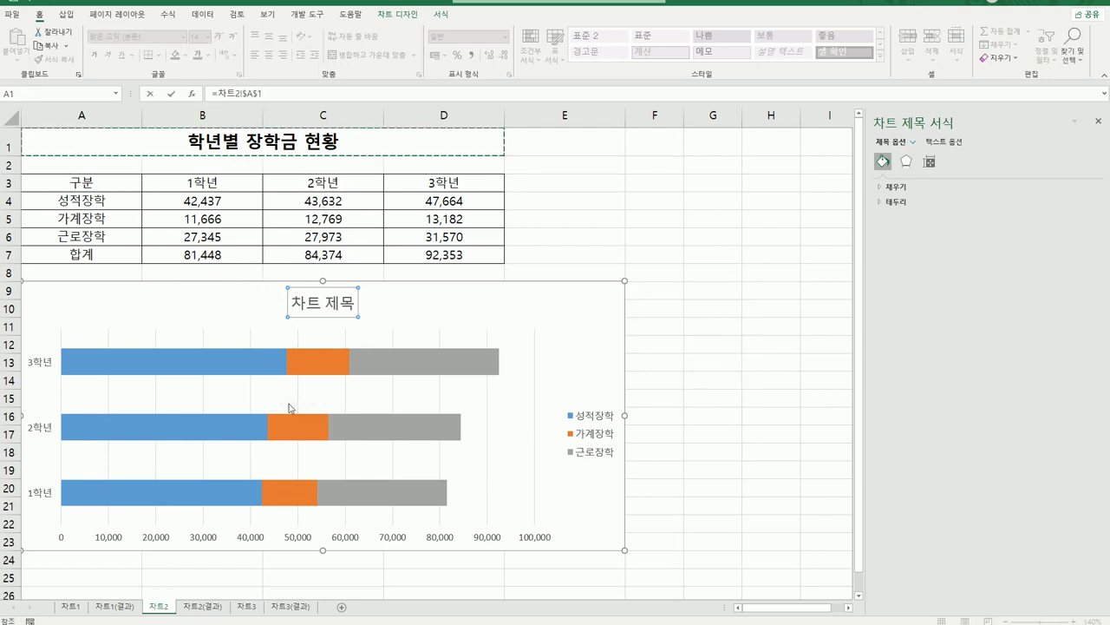
key("Return")
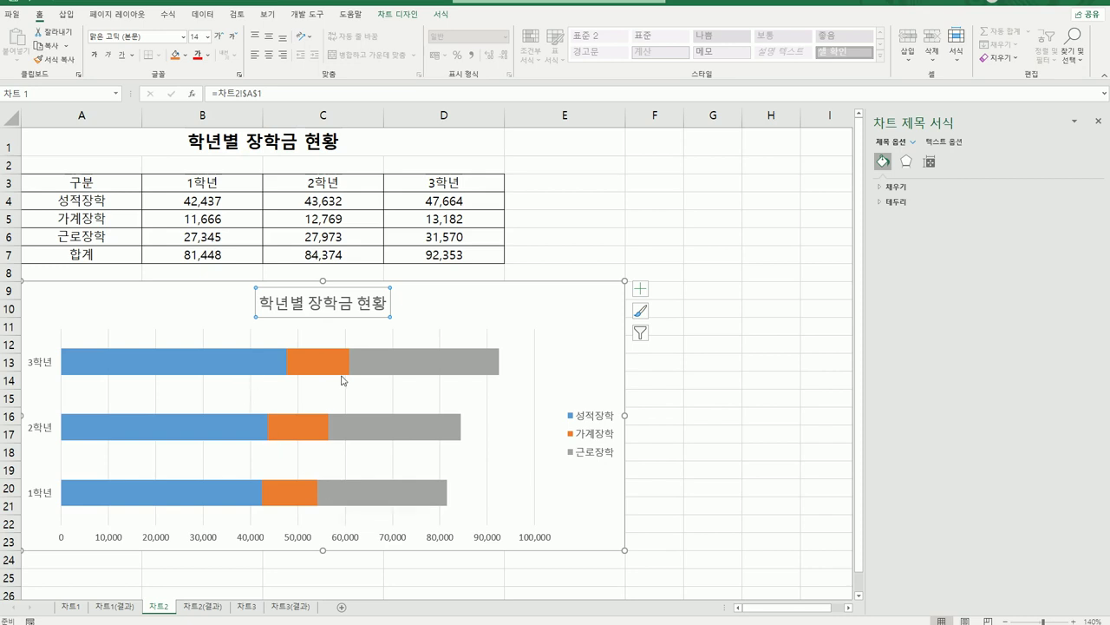
- Add data labels to the 근로장학 series, positioned at the inside end (안쪽 끝에)
left_click(396, 369)
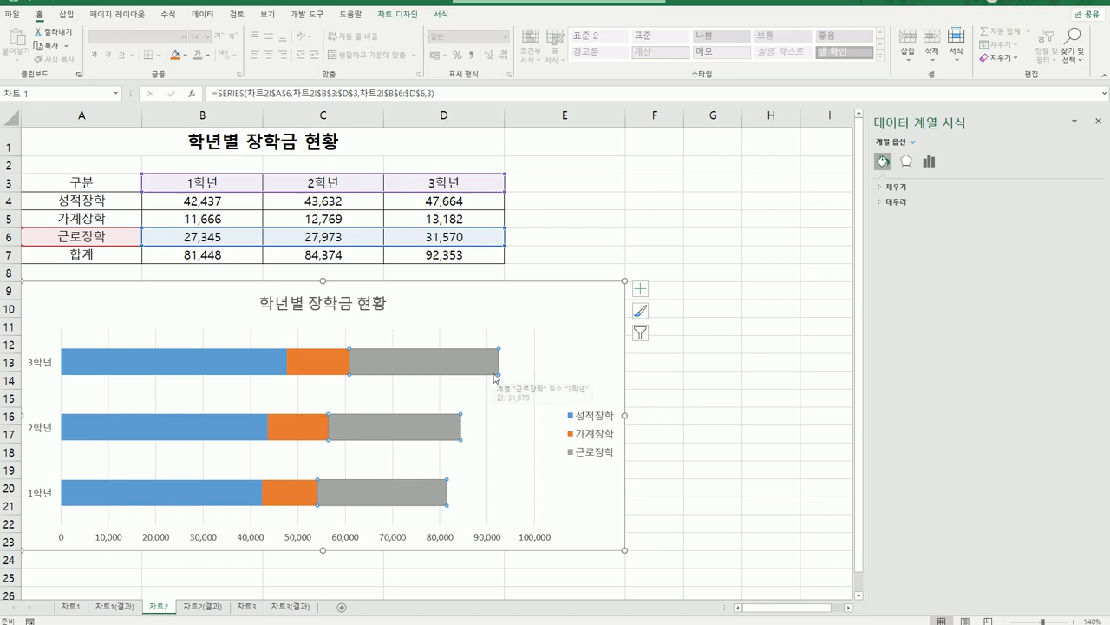
left_click(640, 288)
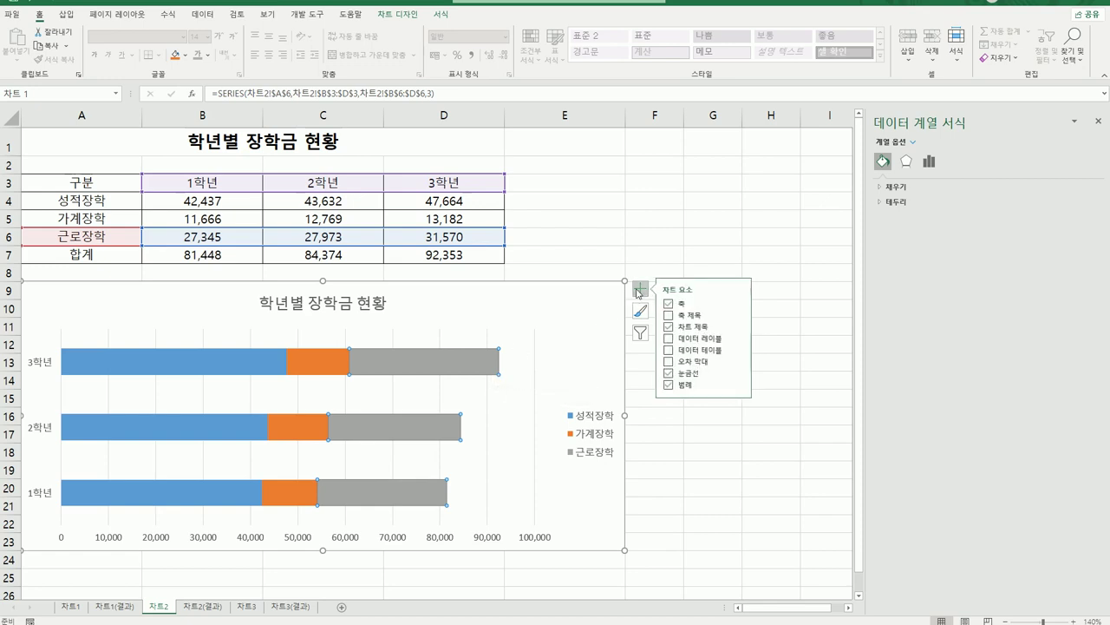
left_click(739, 338)
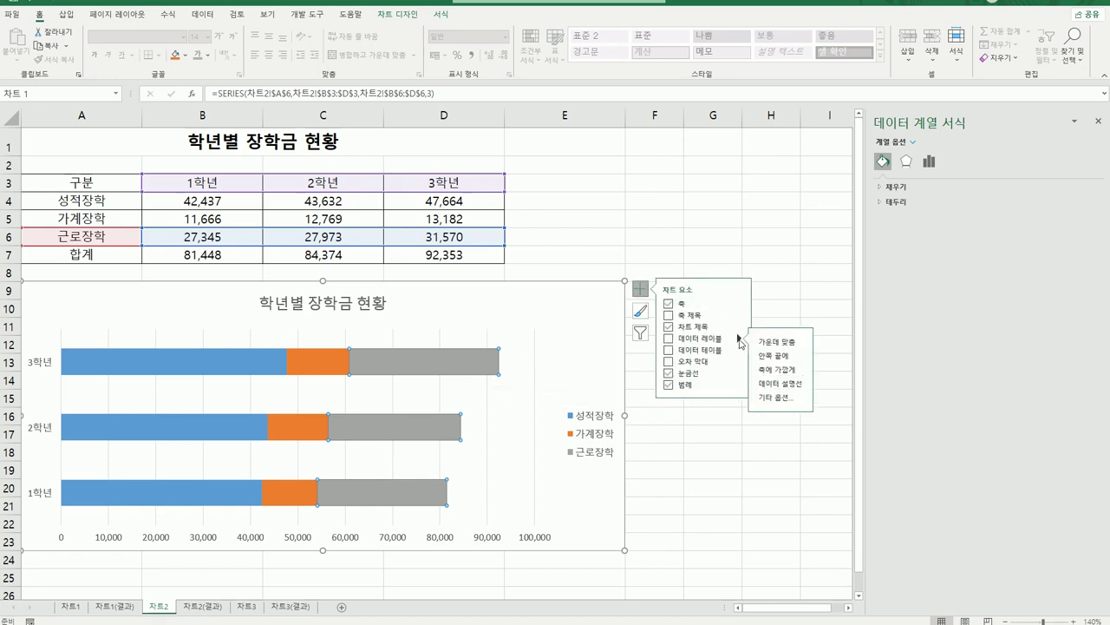
left_click(805, 358)
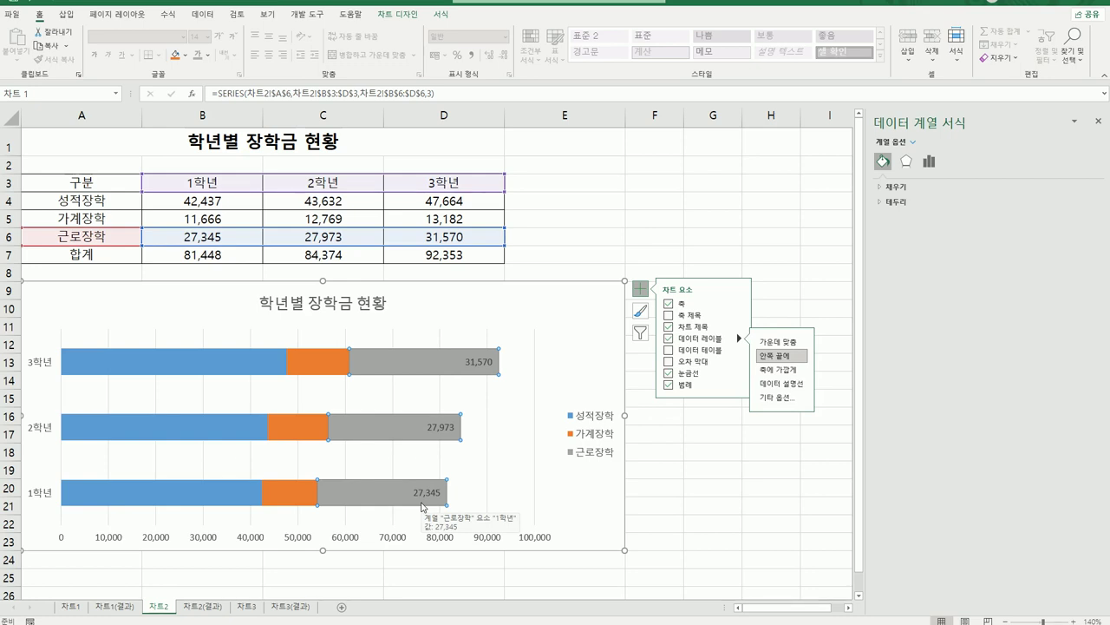
- Apply the centered inner (안쪽) shadow preset to the chart area
left_click(571, 311)
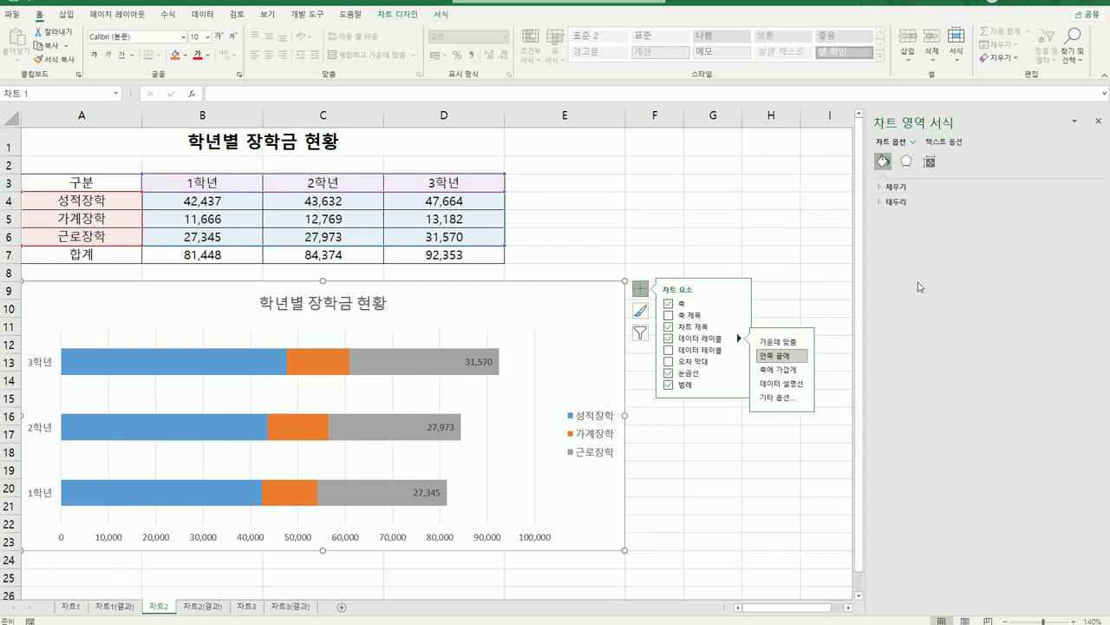
left_click(907, 162)
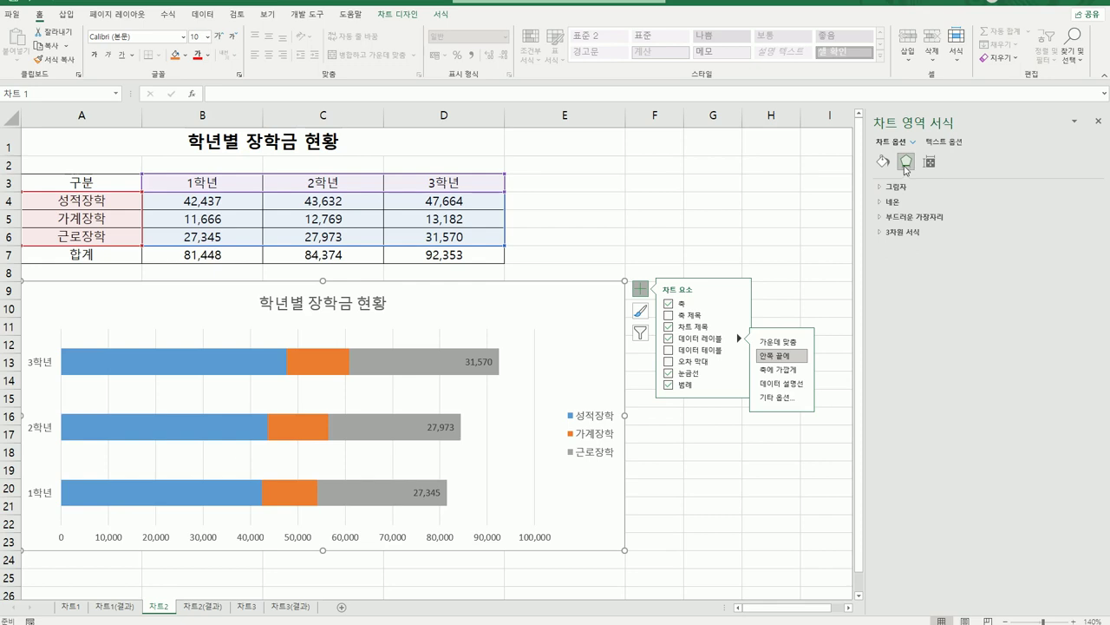
left_click(897, 188)
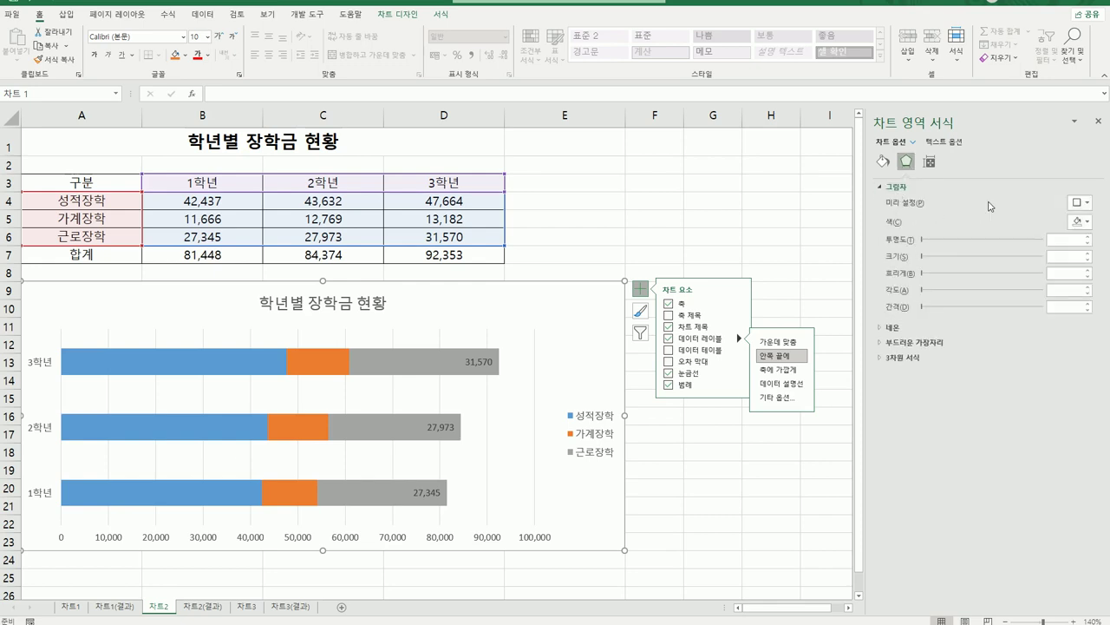
left_click(1087, 203)
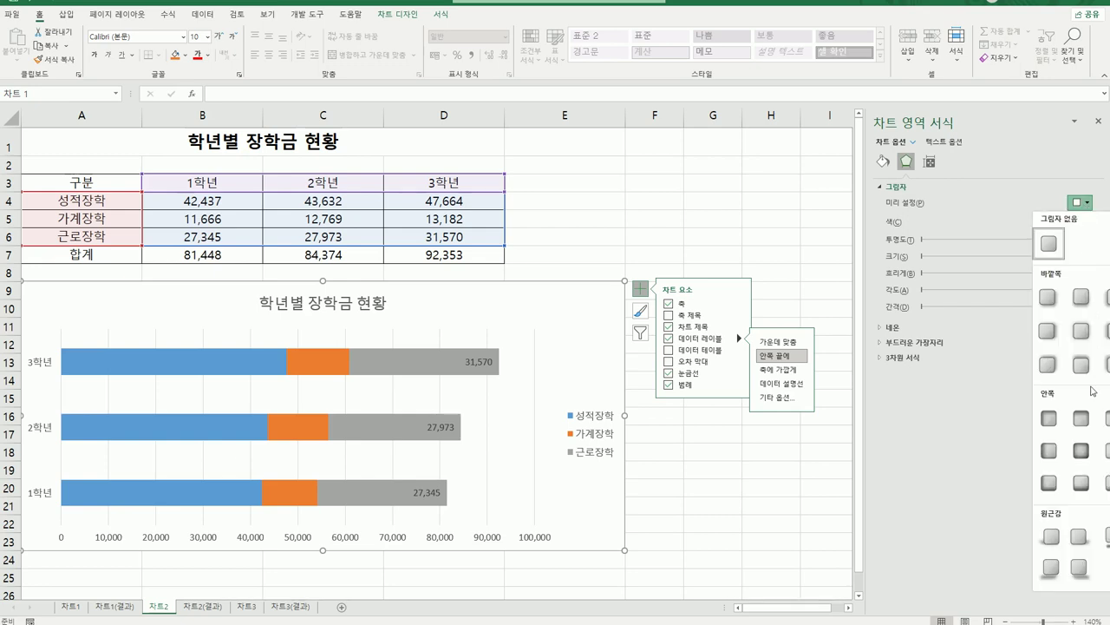
left_click(1080, 453)
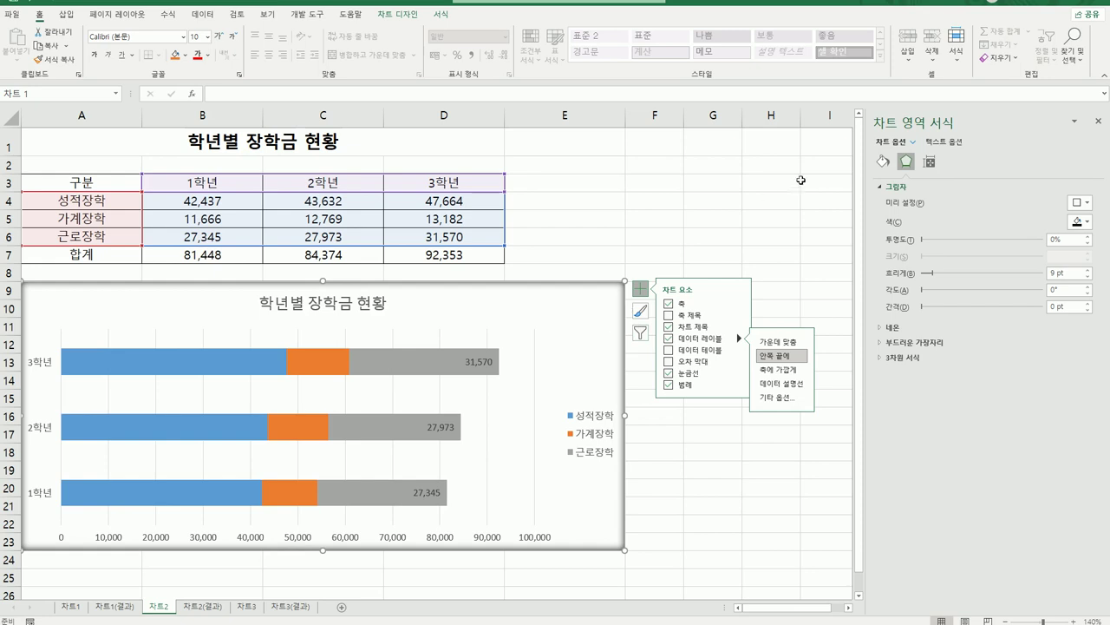
- Set the chart area's border width (너비) to 2 pt and enable rounded corners (둥근 모서리)
left_click(883, 163)
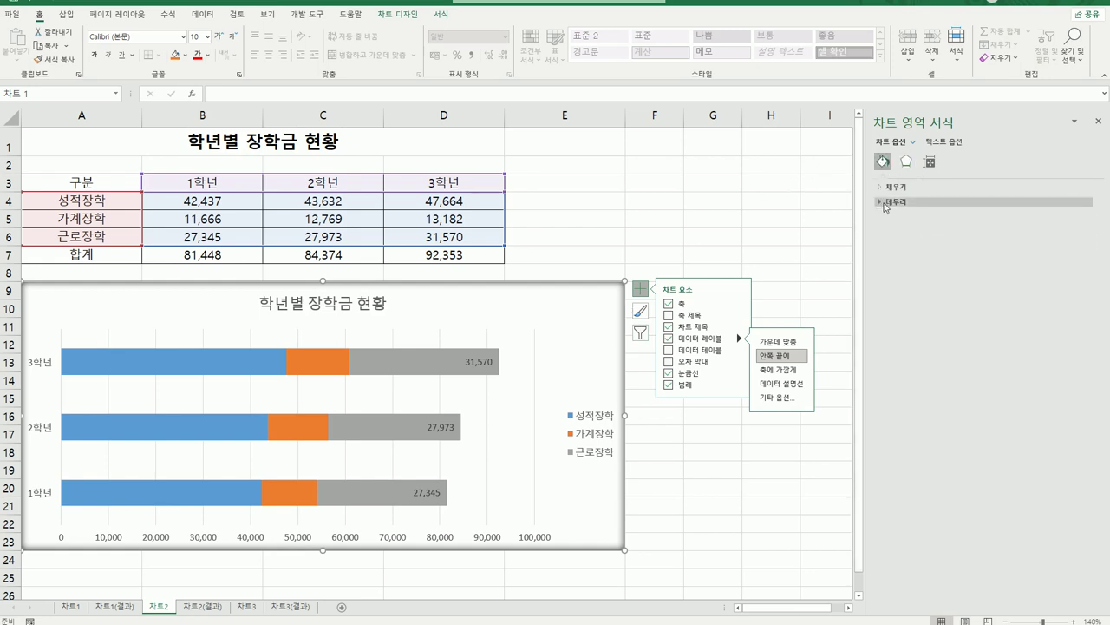
left_click(886, 202)
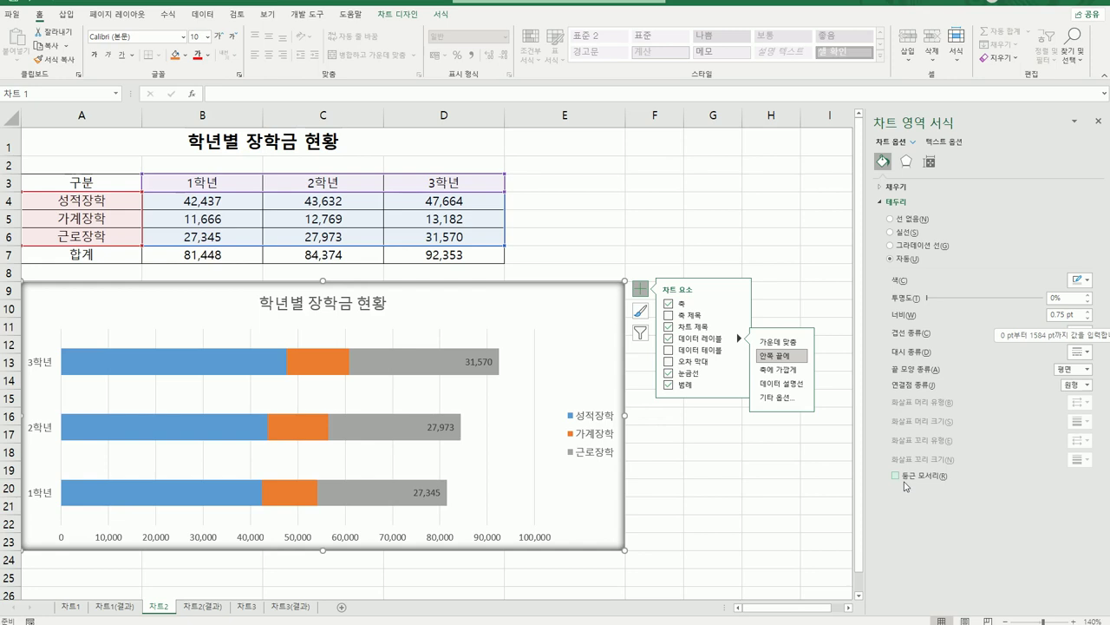
left_click(1089, 312)
left_click(1089, 312)
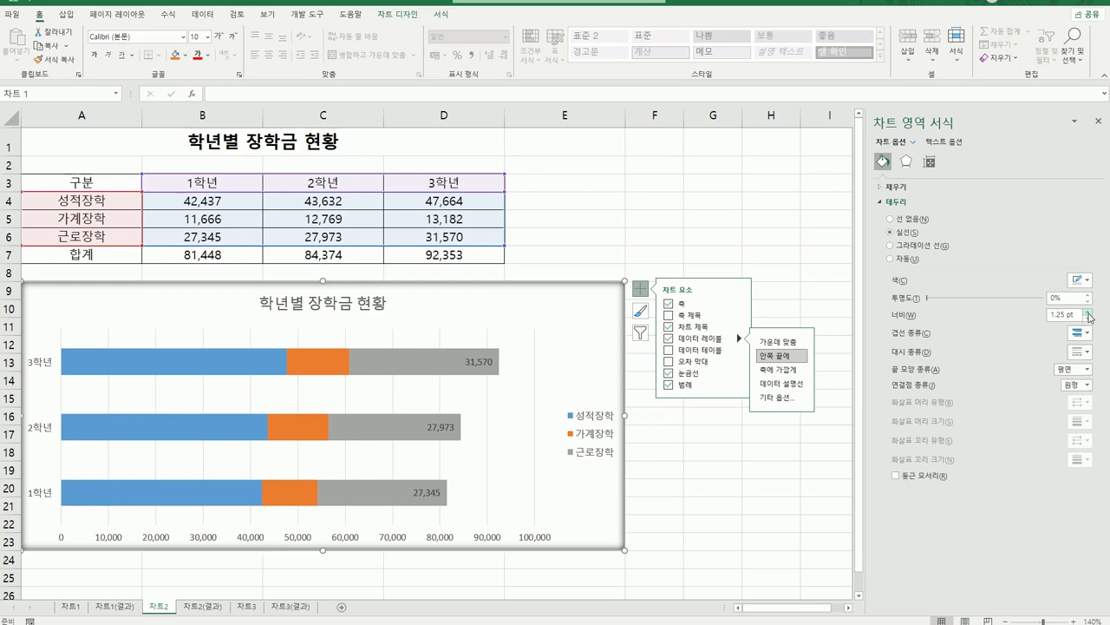
left_click(1088, 312)
left_click(1088, 312)
left_click(1089, 312)
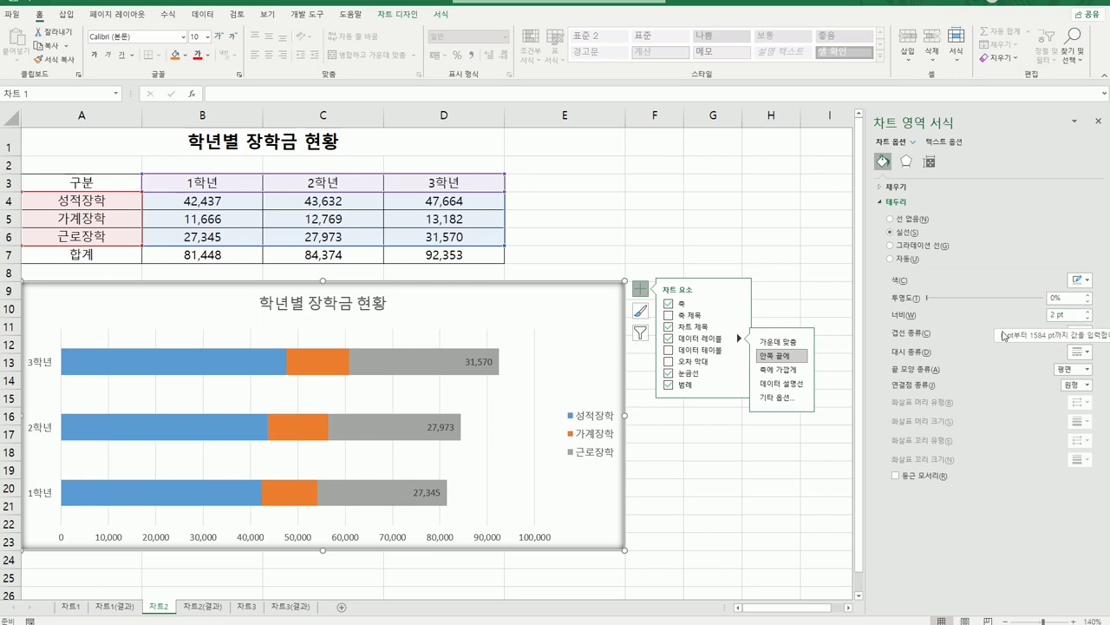
left_click(903, 477)
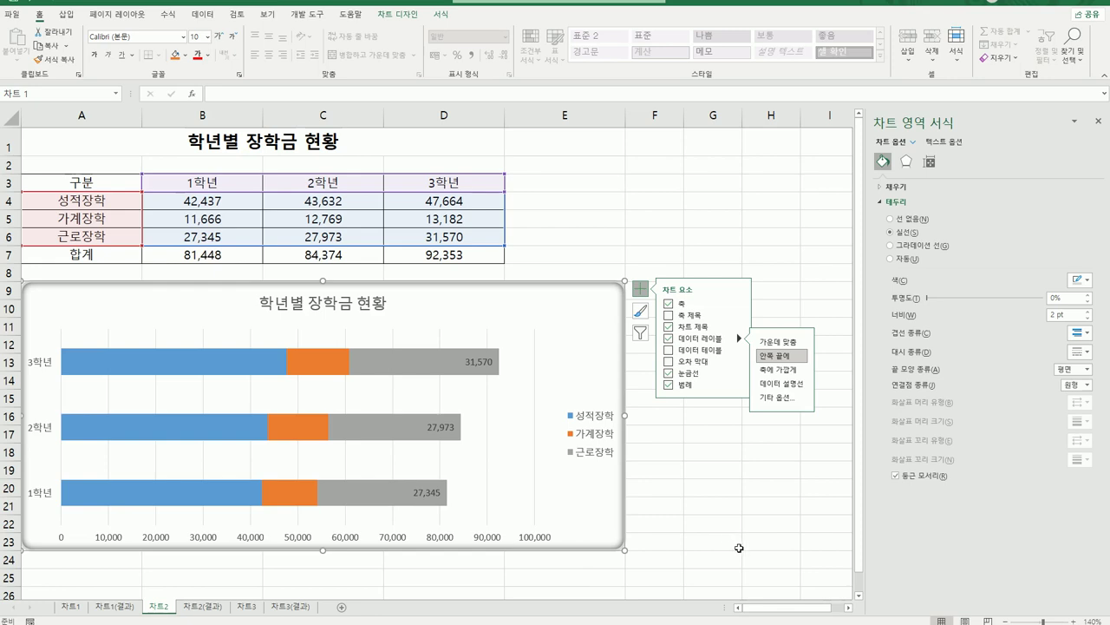
left_click(736, 546)
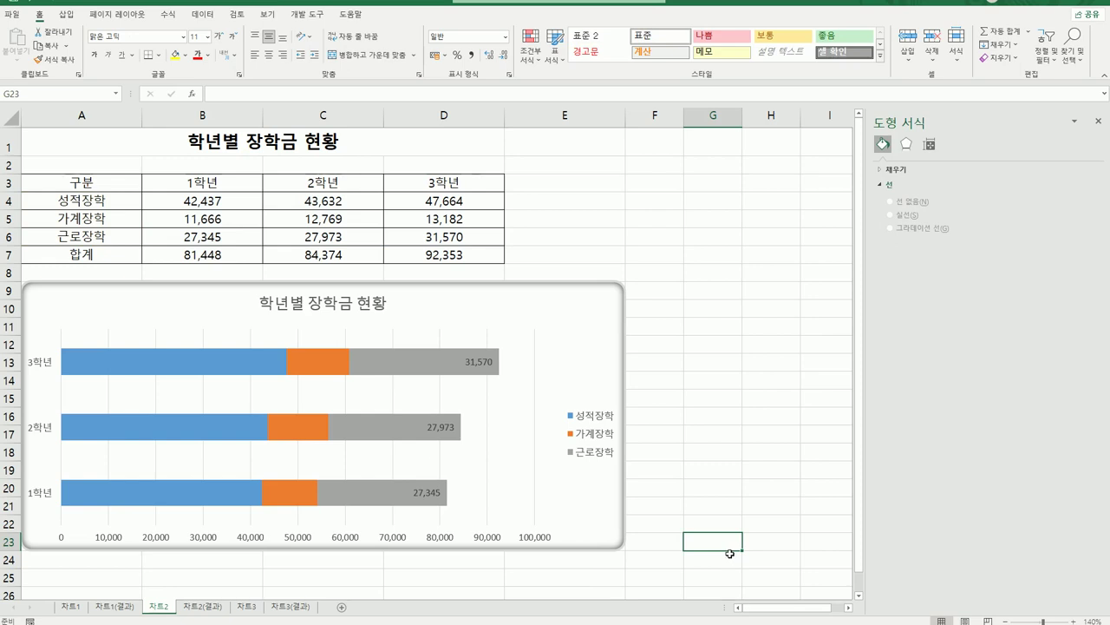
- Compare the finished 차트2 chart with the one on the 차트2(결과) sheet, and open the 차트3 sheet
left_click(208, 610)
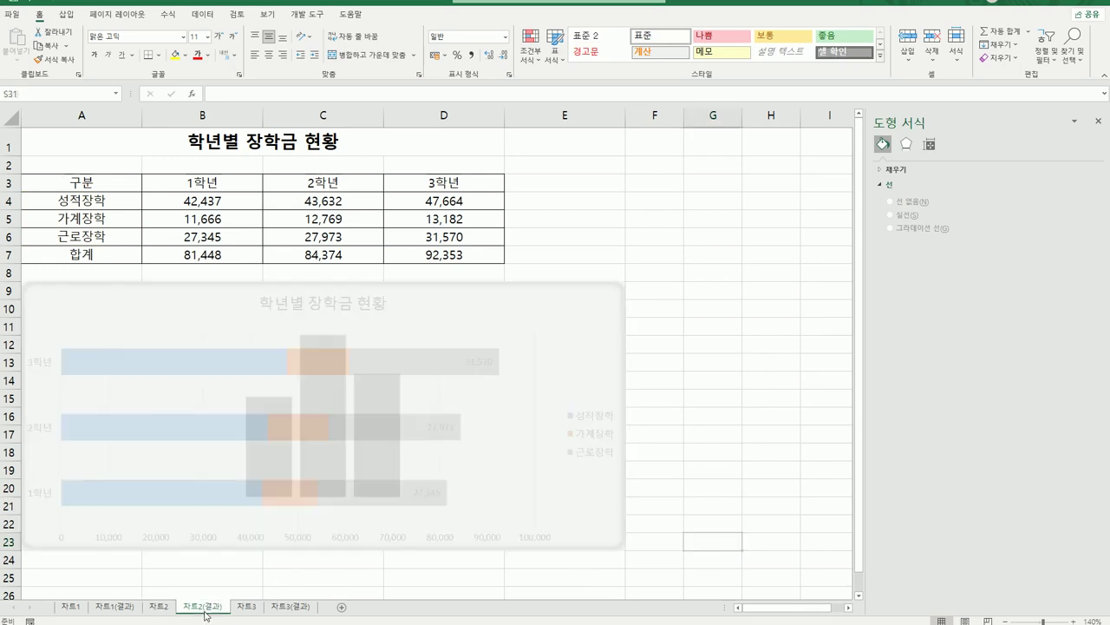
left_click(156, 610)
left_click(199, 610)
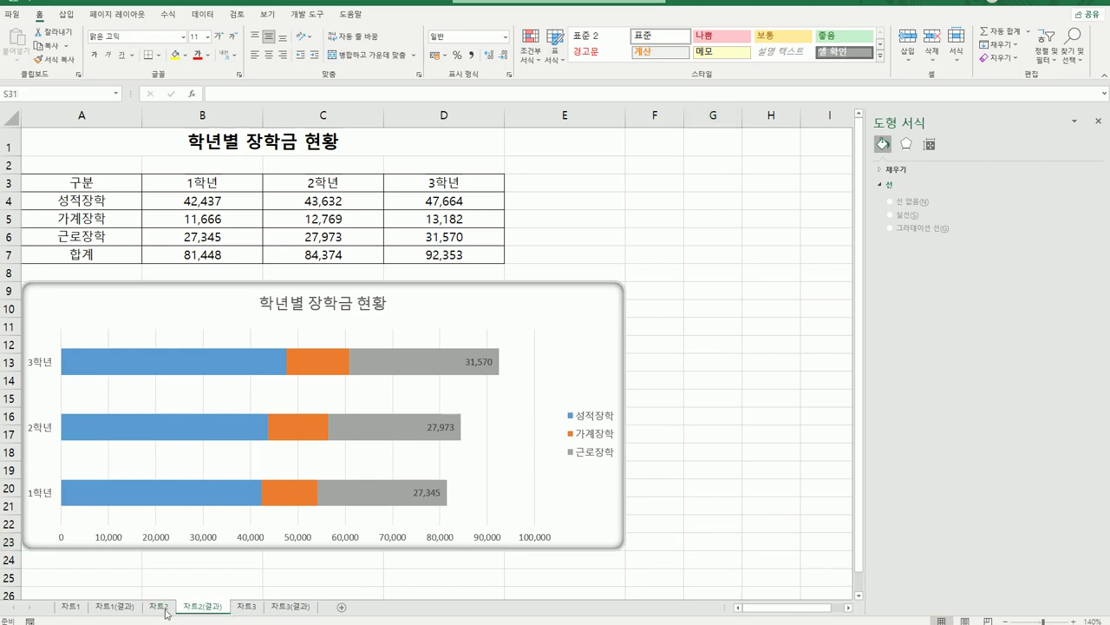
left_click(162, 610)
left_click(198, 611)
left_click(242, 606)
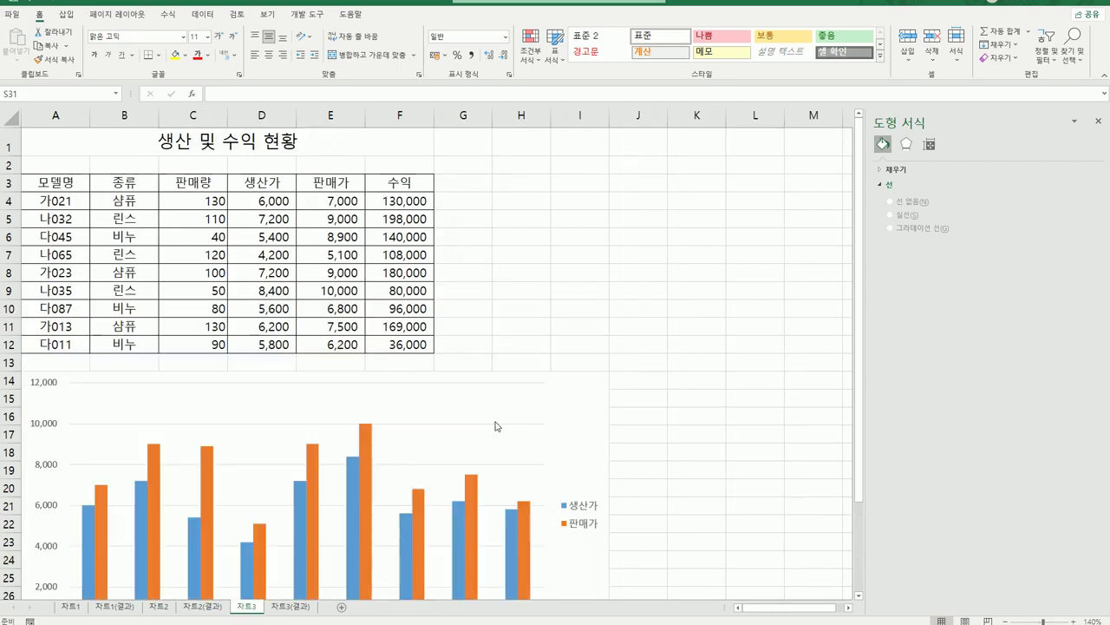
- Examine which table columns supply the series of the 차트3 chart
scroll(497, 425, "down", 2)
left_click(598, 295)
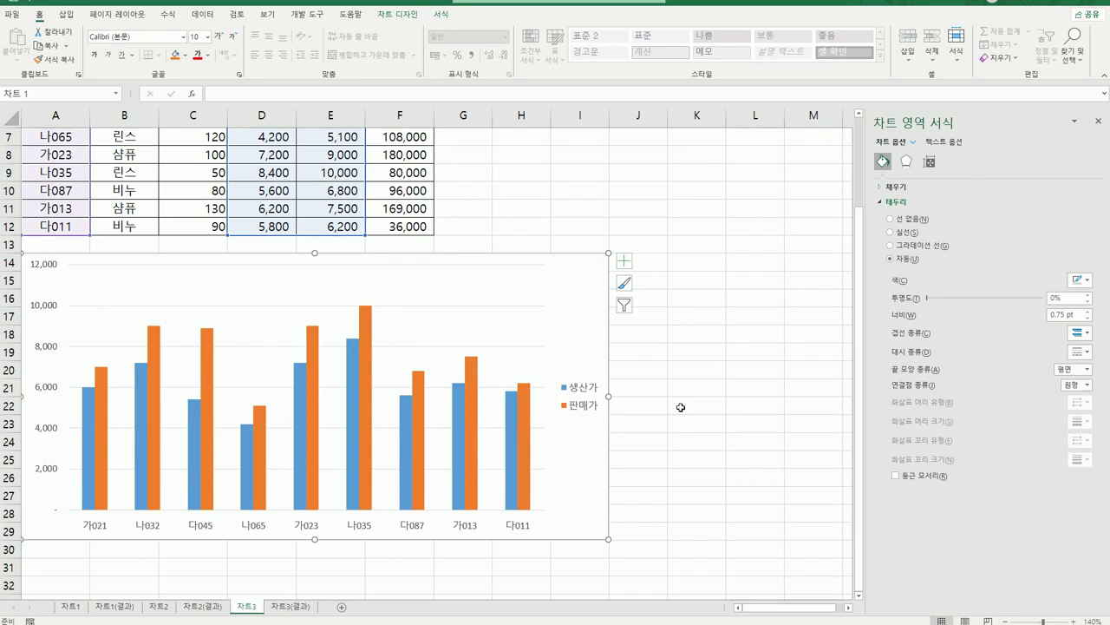
scroll(681, 407, "up", 1)
scroll(681, 406, "up", 1)
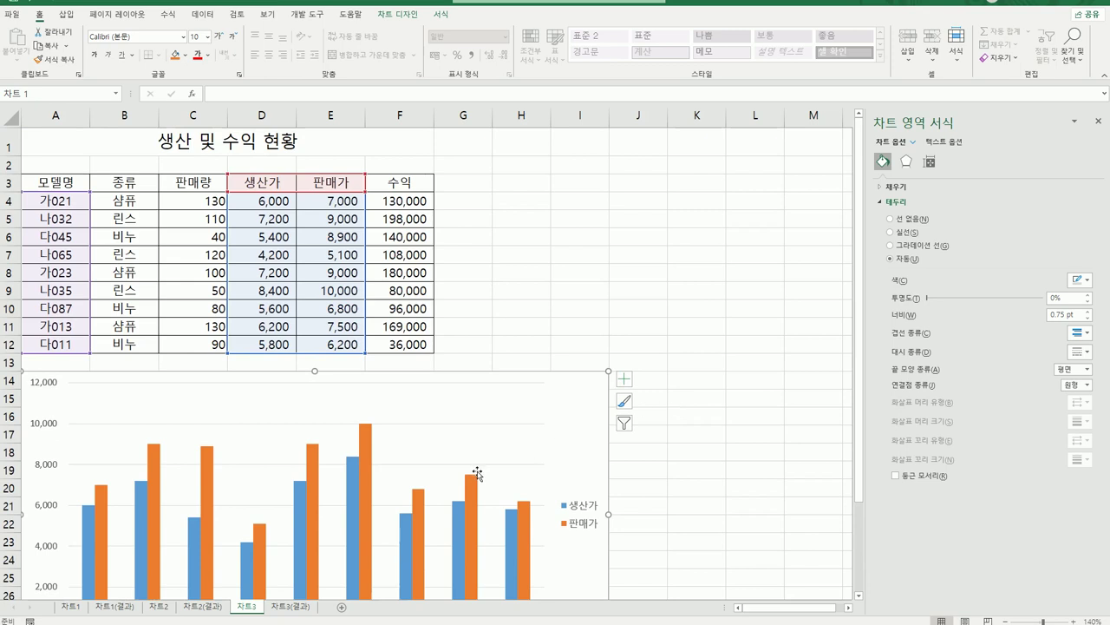
left_click(369, 442)
right_click(369, 442)
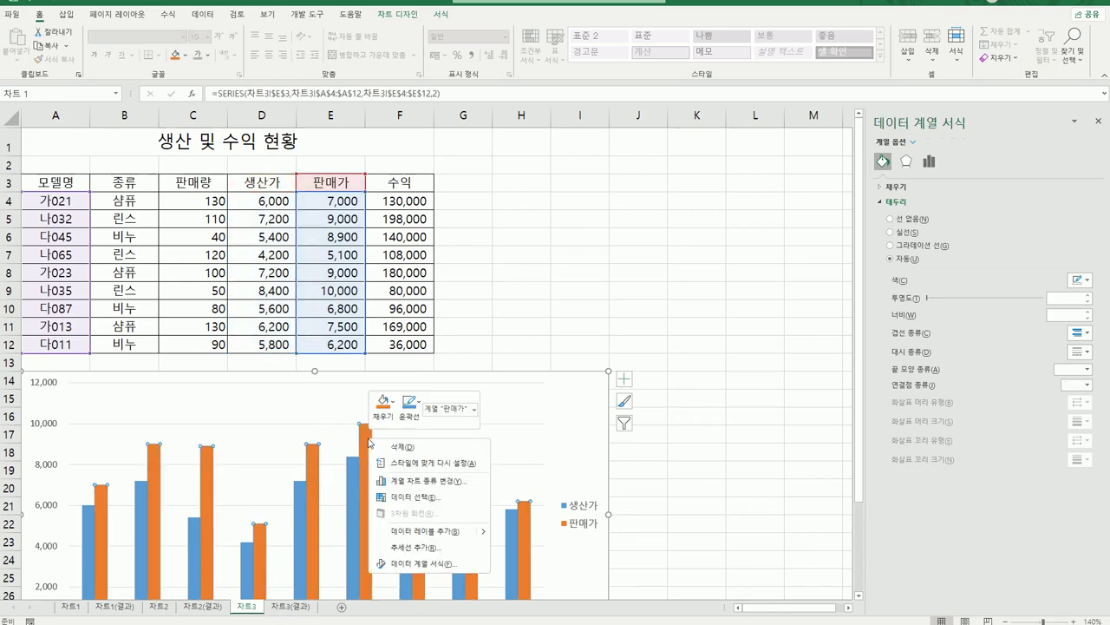
key("Escape")
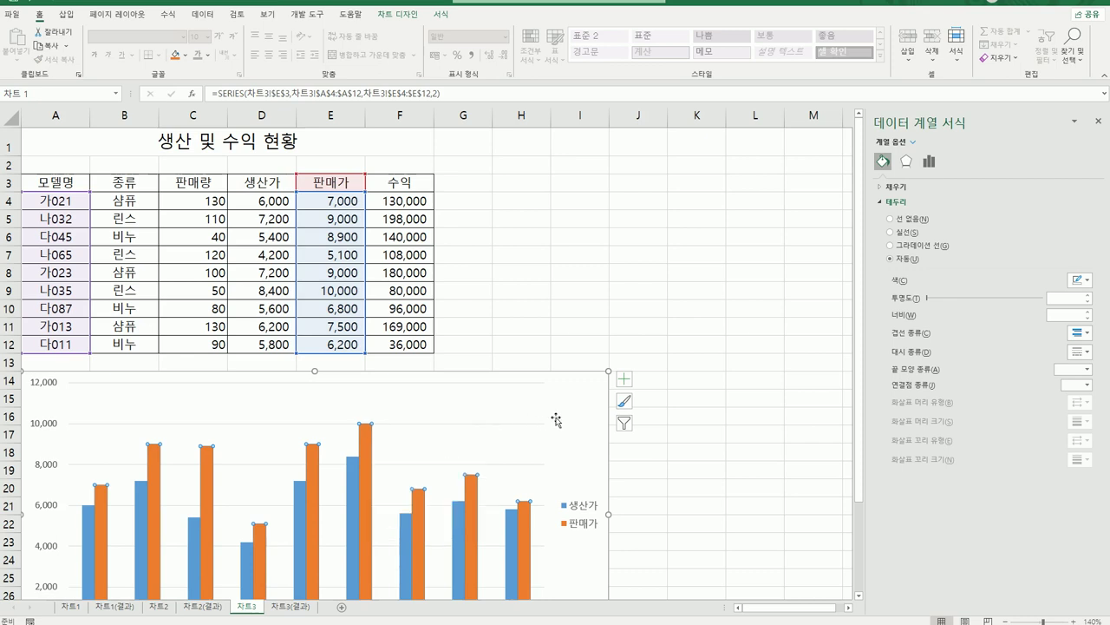
left_click(582, 417)
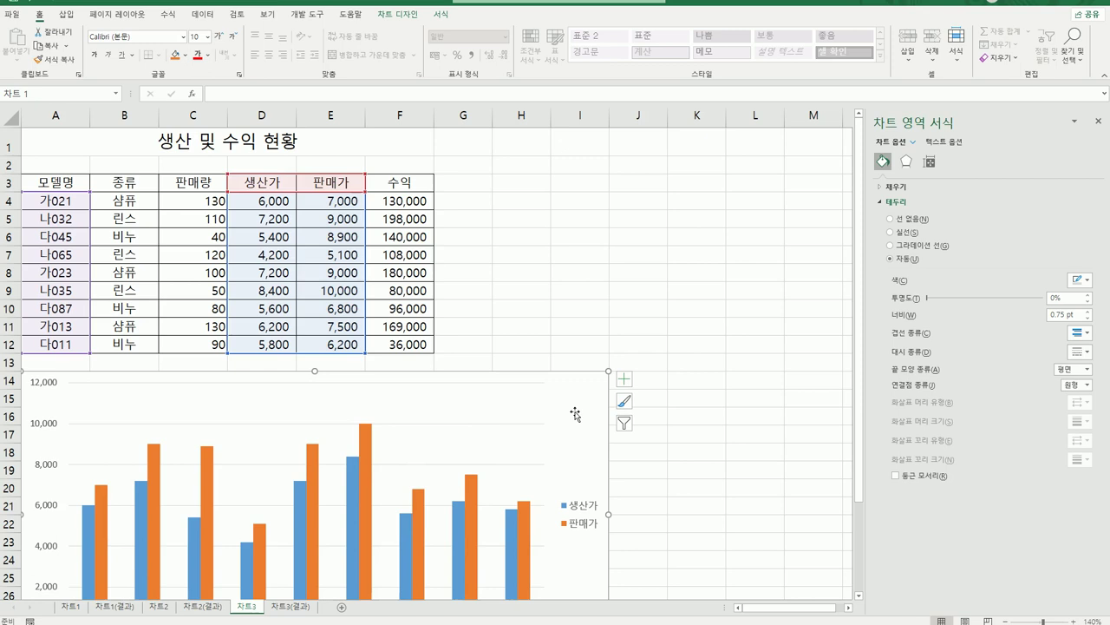
- Add the 수익 series to the chart by copying cells F3:F12 and pasting them into the chart
left_click_drag(396, 184, 441, 355)
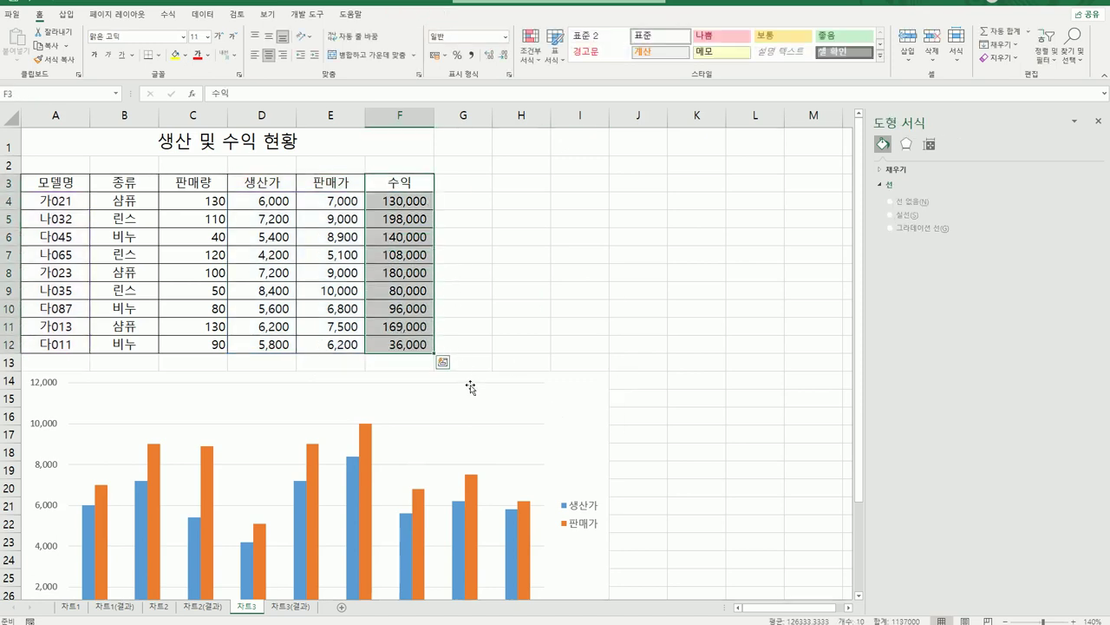
key("ctrl+c")
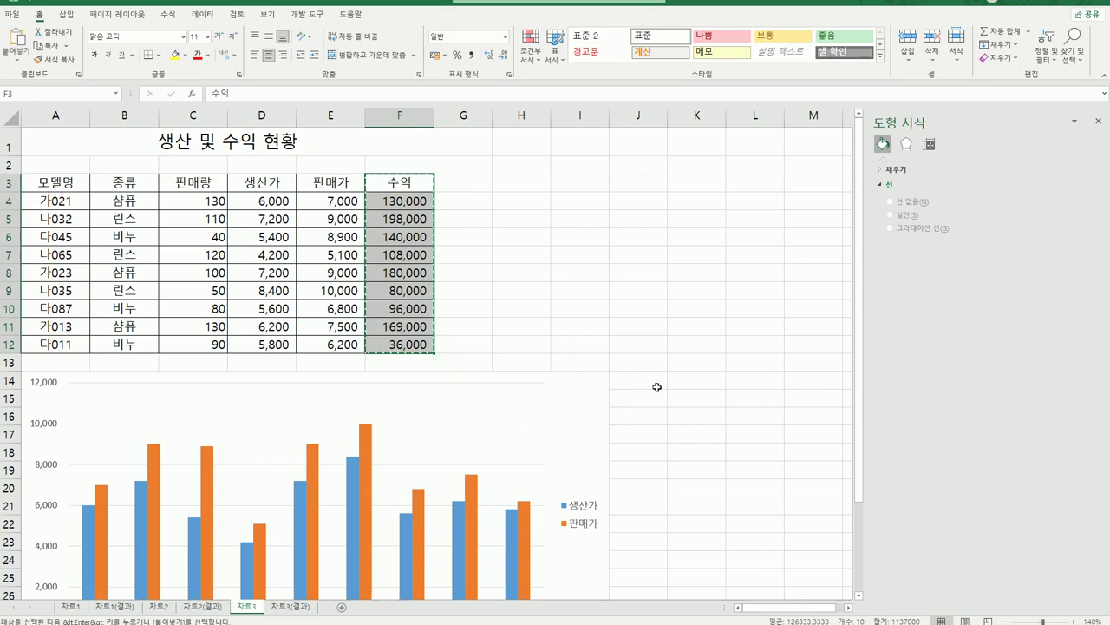
scroll(658, 387, "down", 2)
left_click(600, 303)
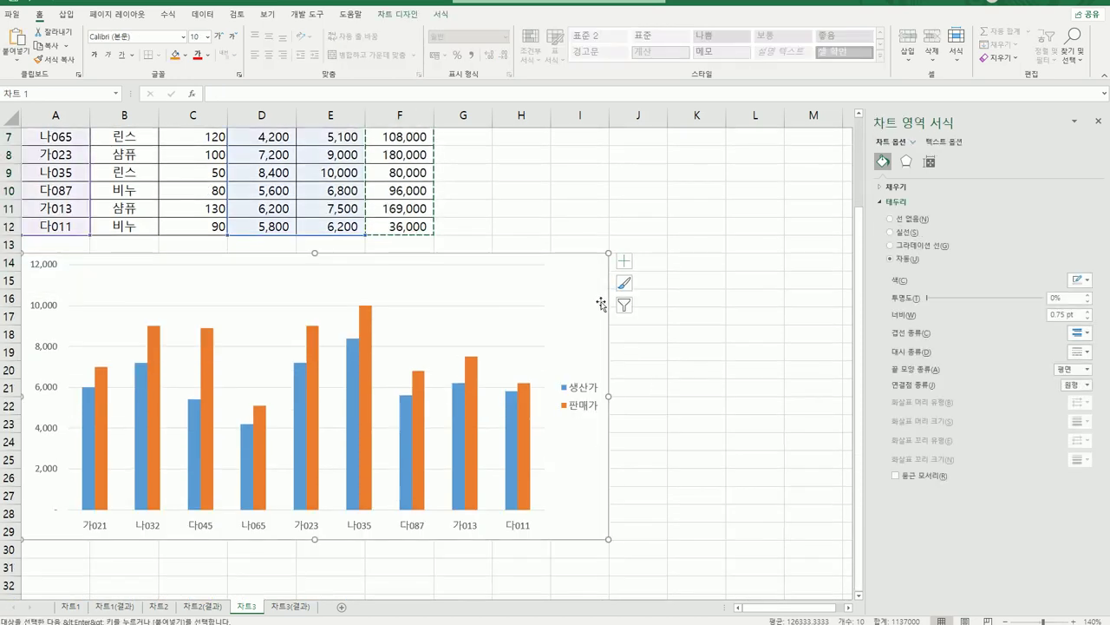
key("ctrl+v")
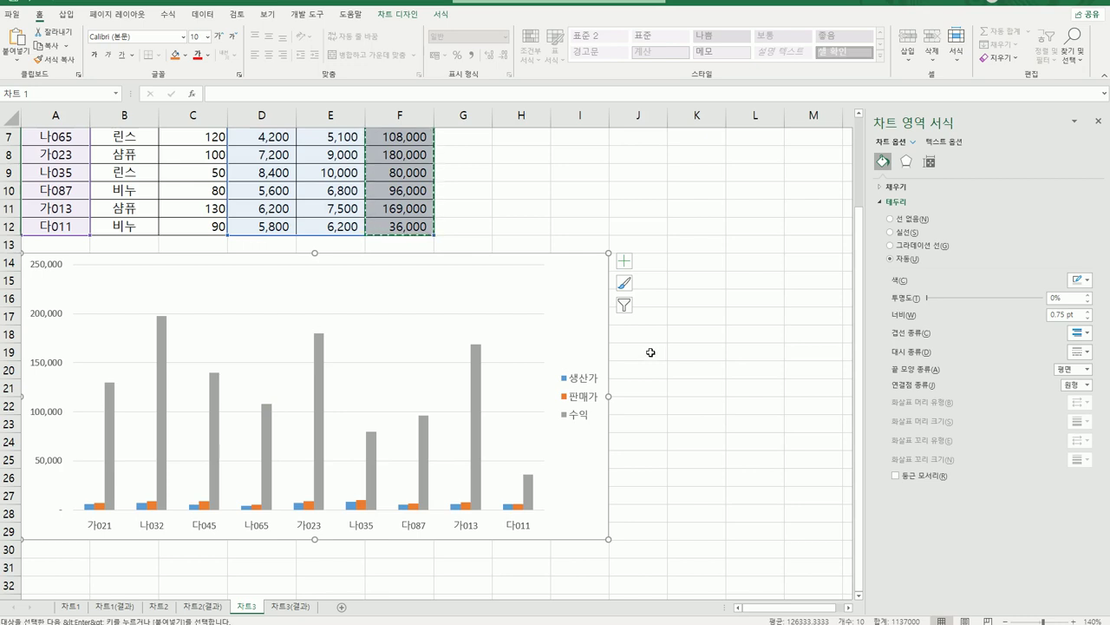
- Review the chart's source data range and series list without changing them
right_click(441, 287)
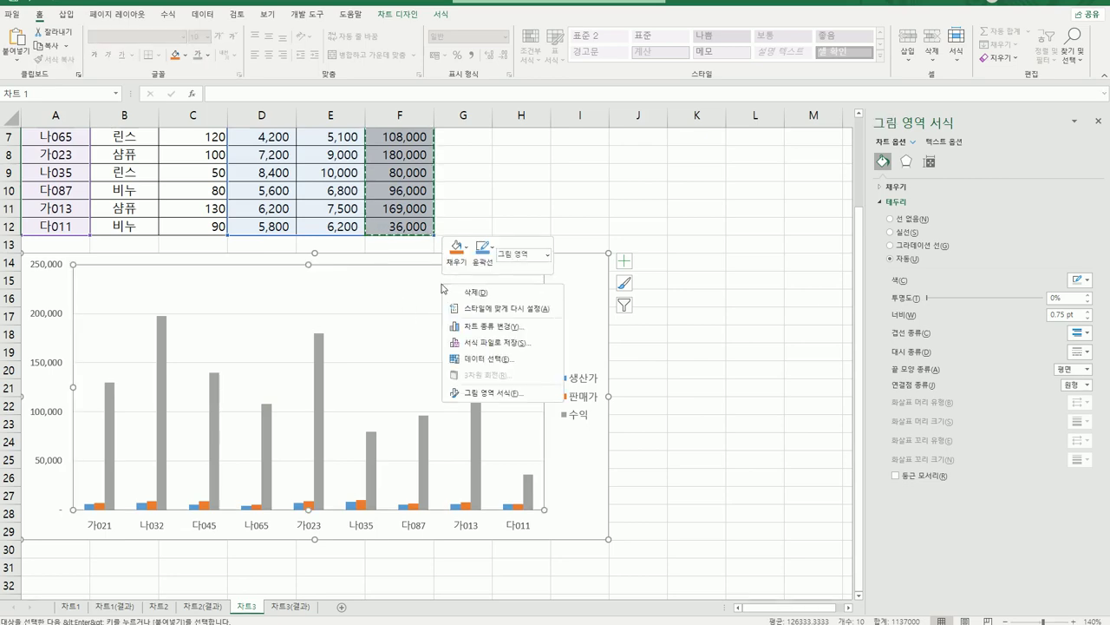
left_click(514, 359)
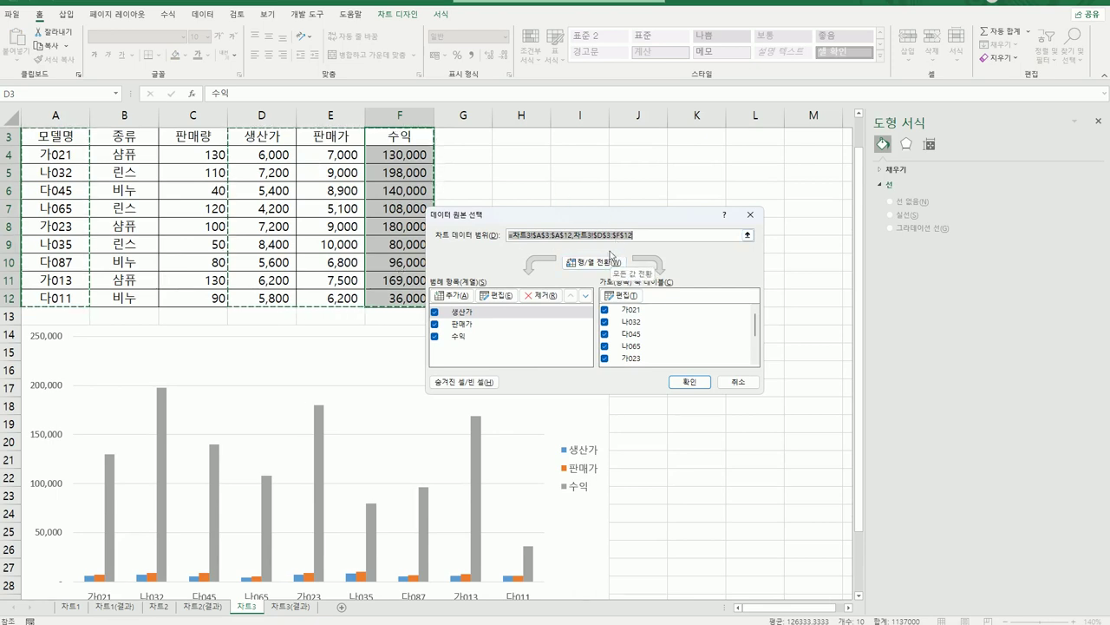
left_click(739, 381)
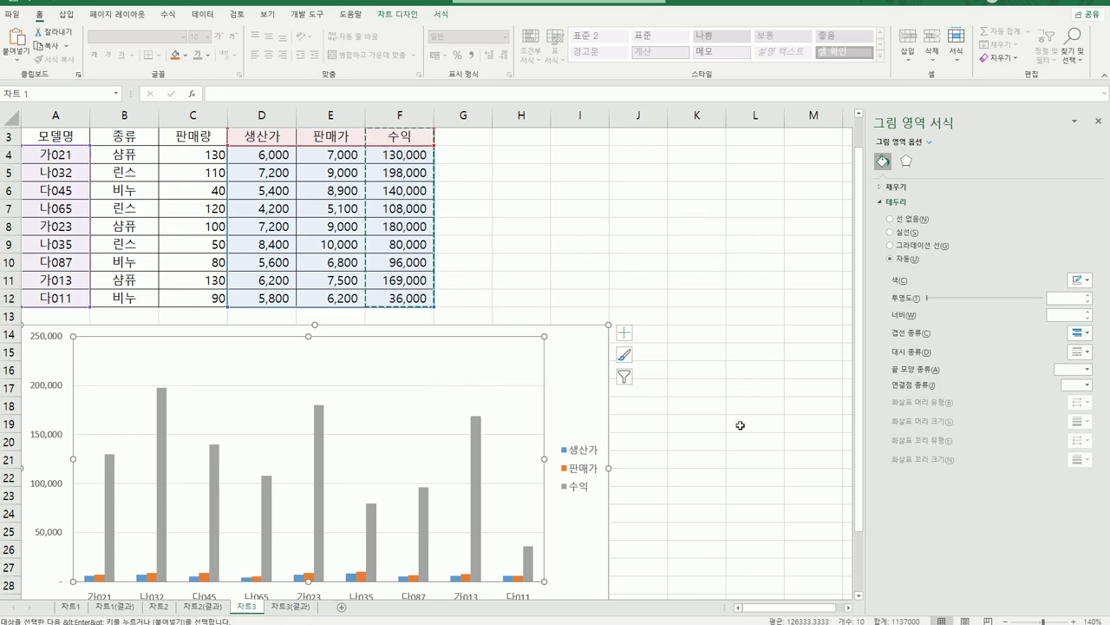
- Change the 수익 series to a line with markers (표식이 있는 꺾은선형) plotted on the secondary axis (보조 축)
left_click(160, 417)
scroll(184, 422, "down", 1)
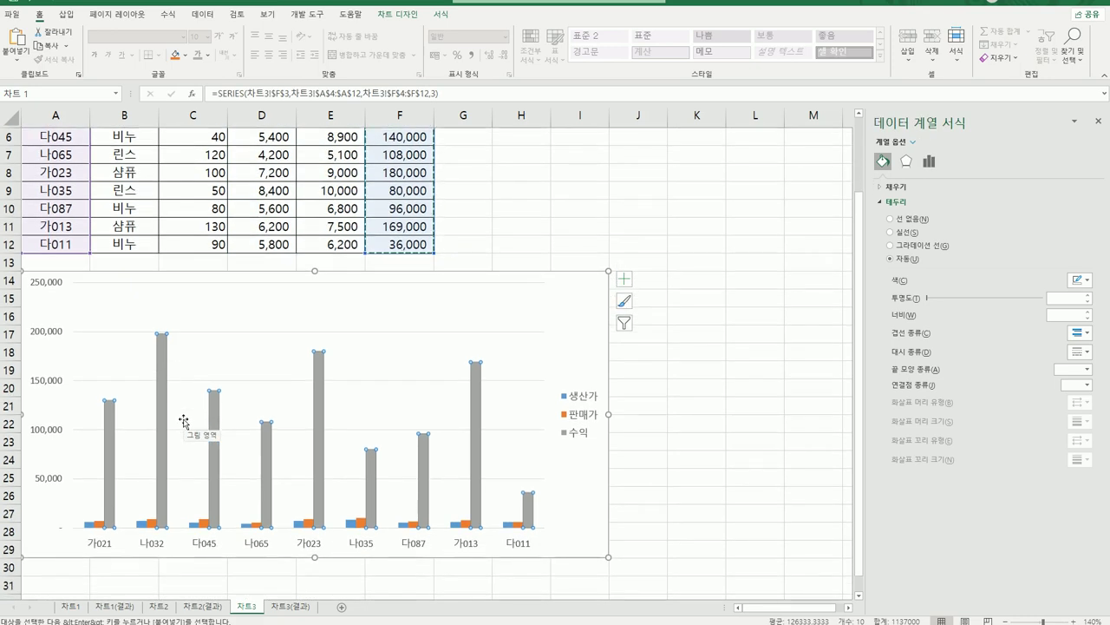
mouse_move(165, 352)
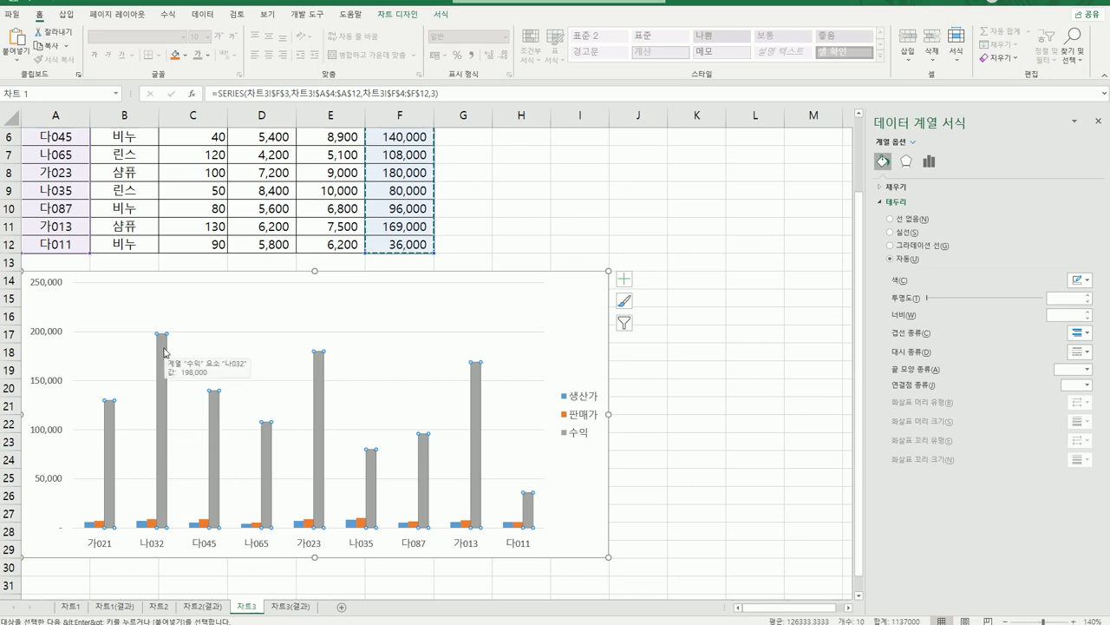
right_click(165, 349)
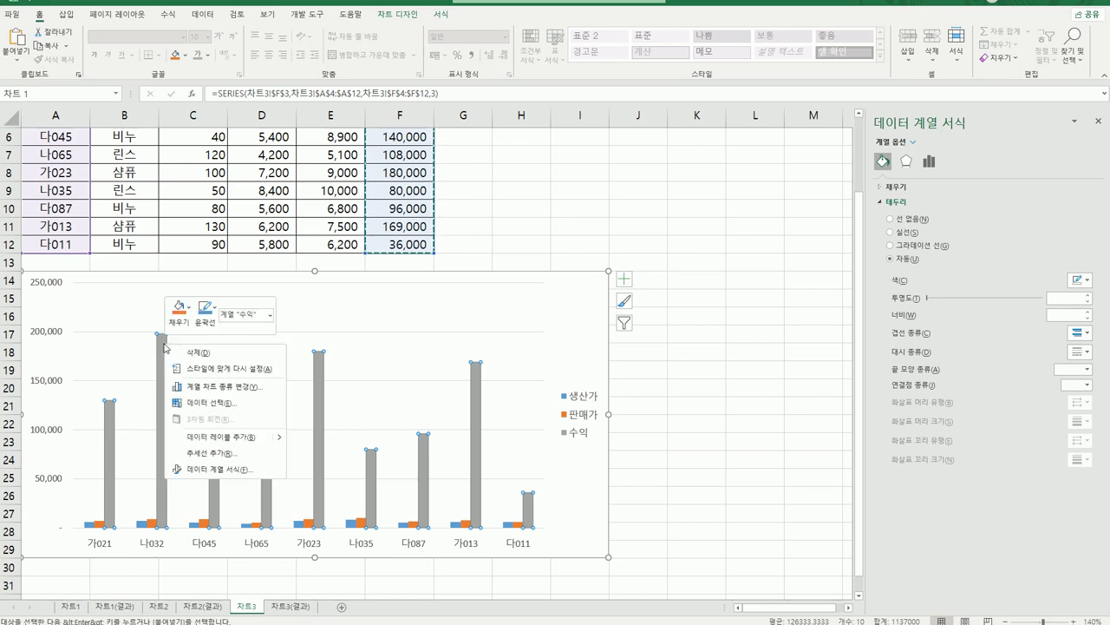
left_click(254, 387)
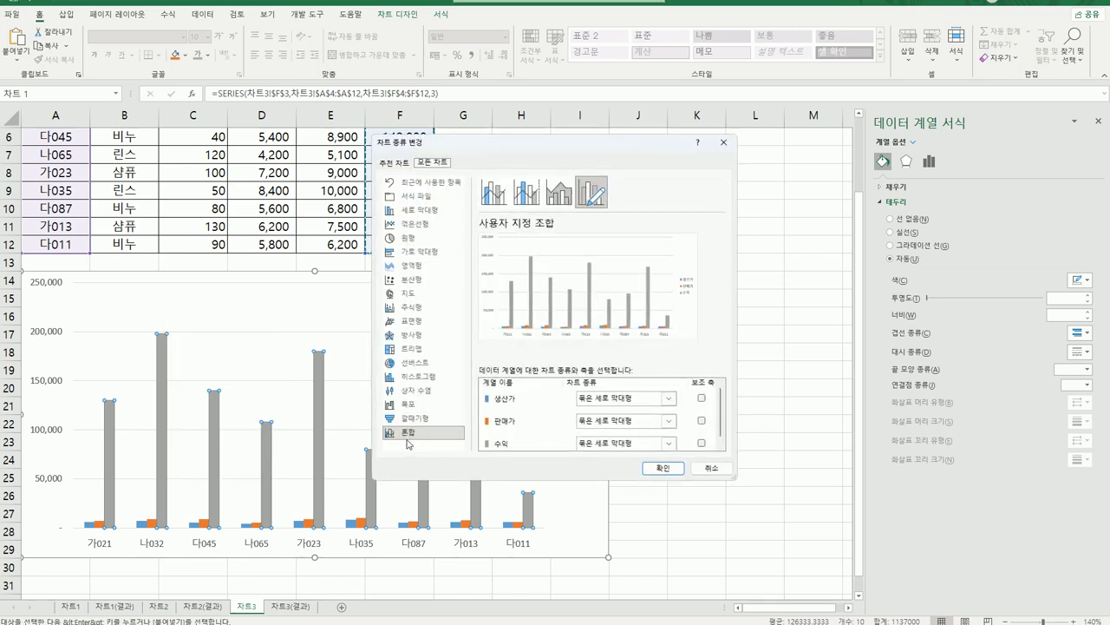
left_click(669, 443)
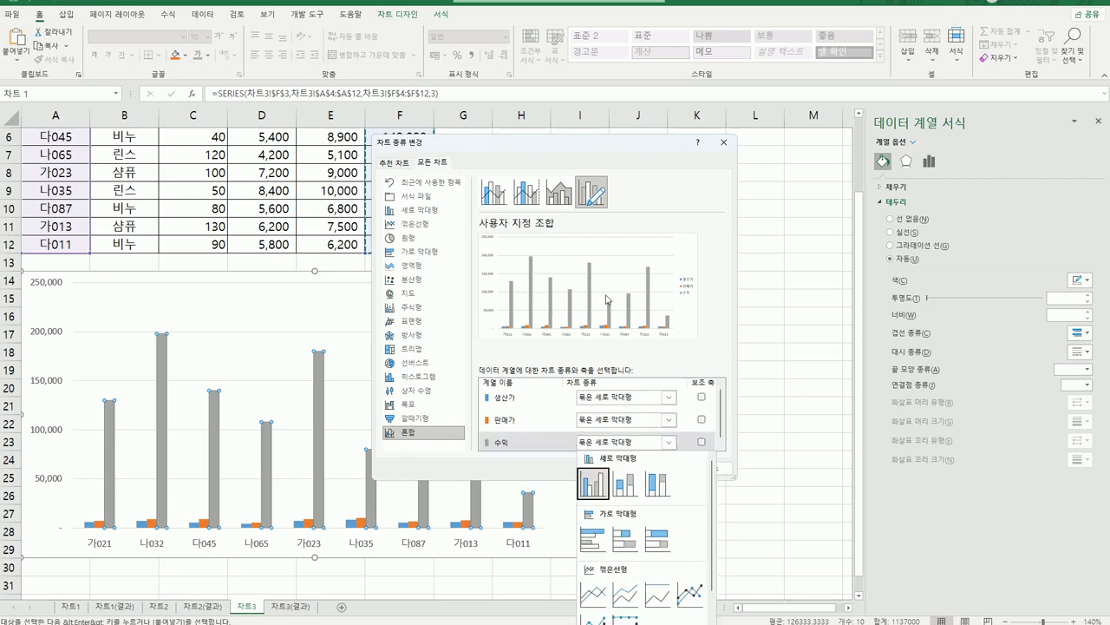
key("Escape")
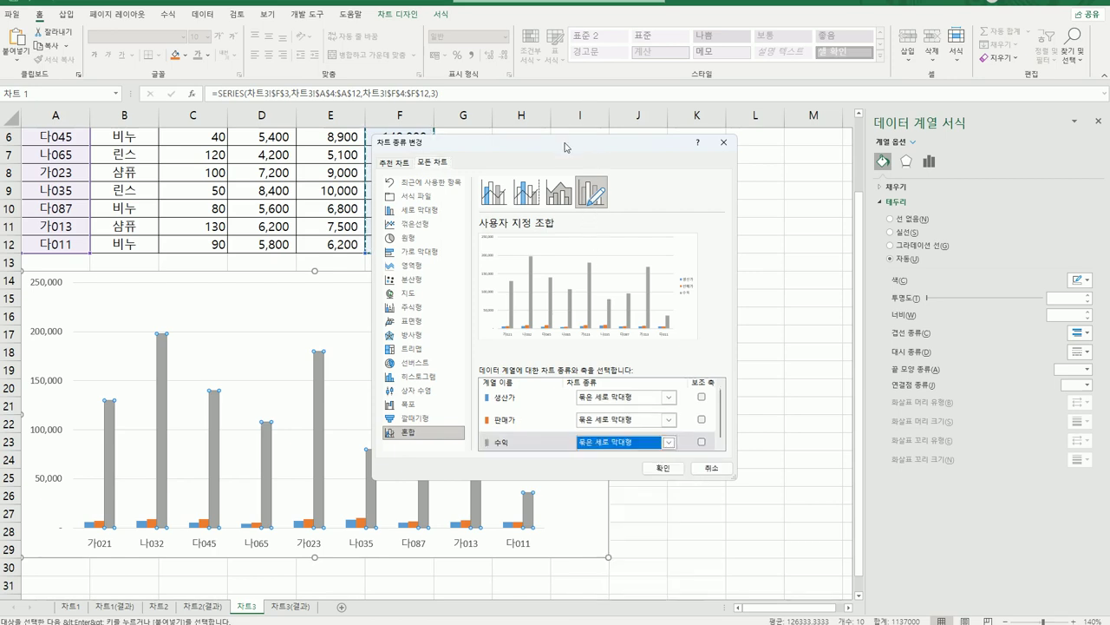
left_click_drag(568, 148, 442, 61)
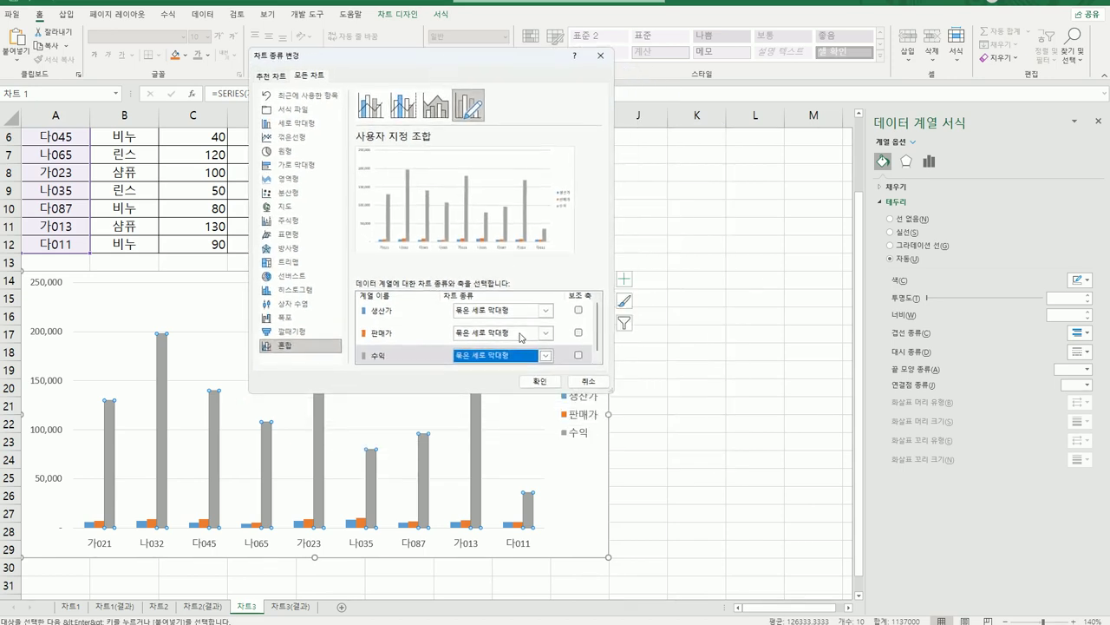
left_click(545, 355)
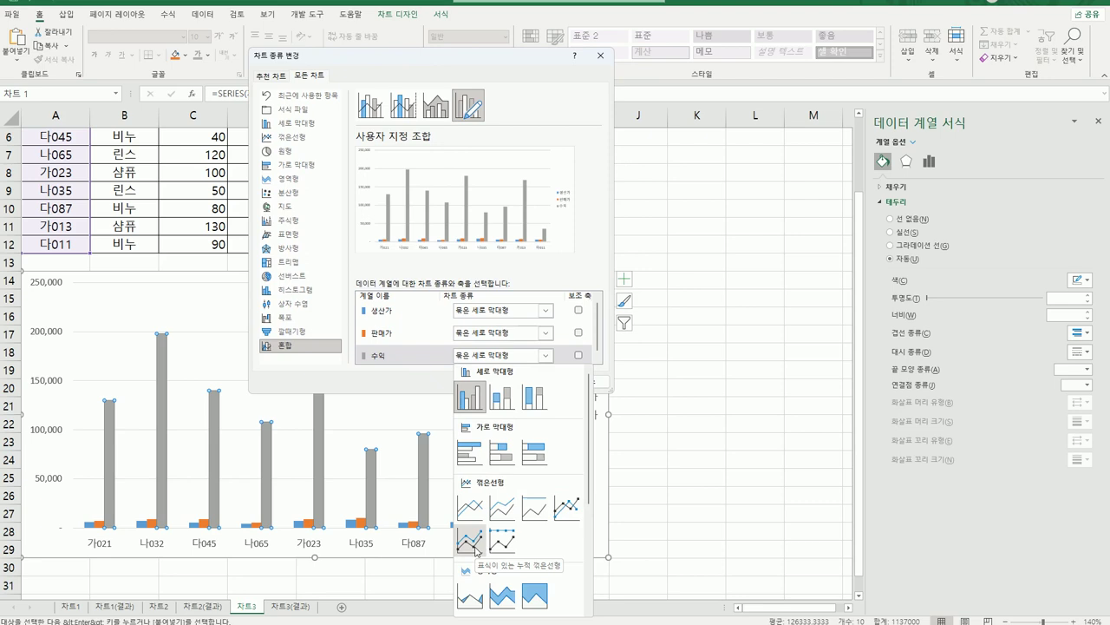
left_click(567, 508)
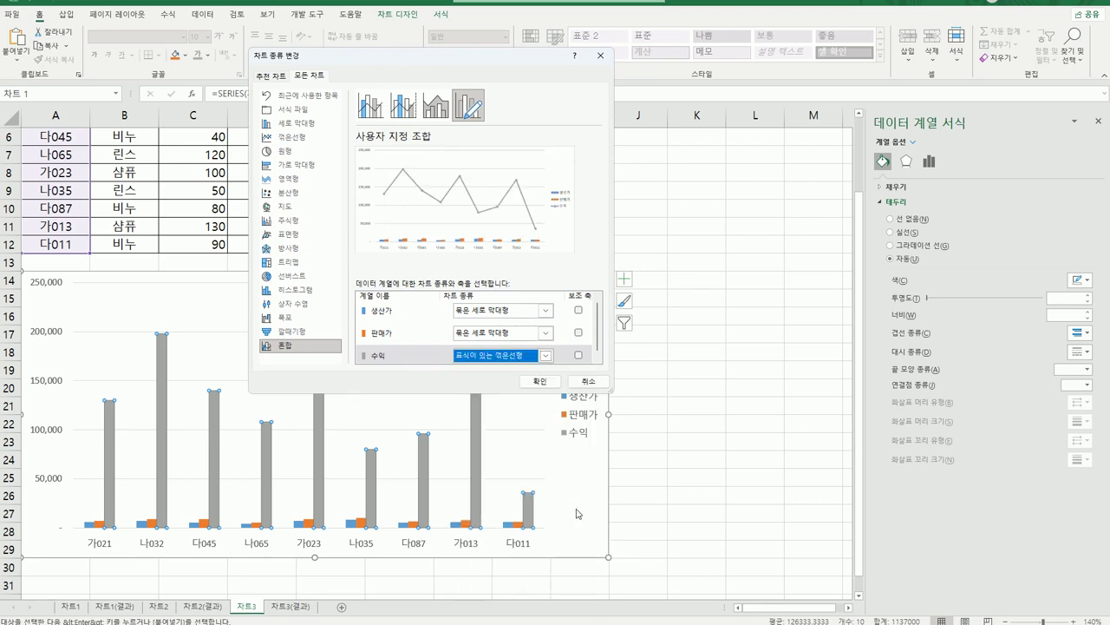
left_click(578, 355)
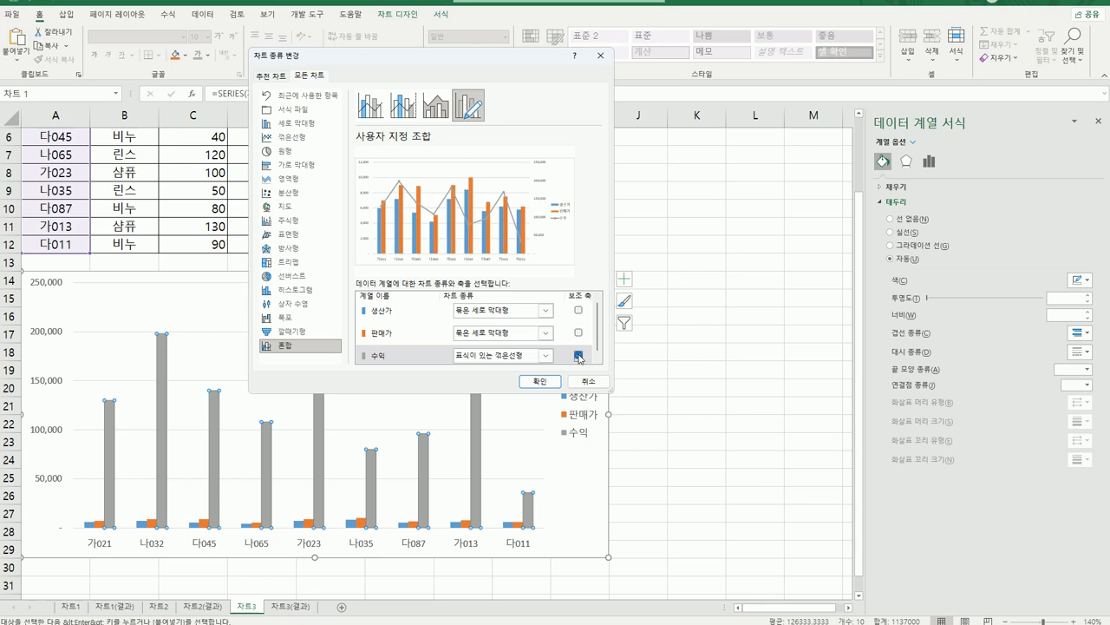
left_click(540, 381)
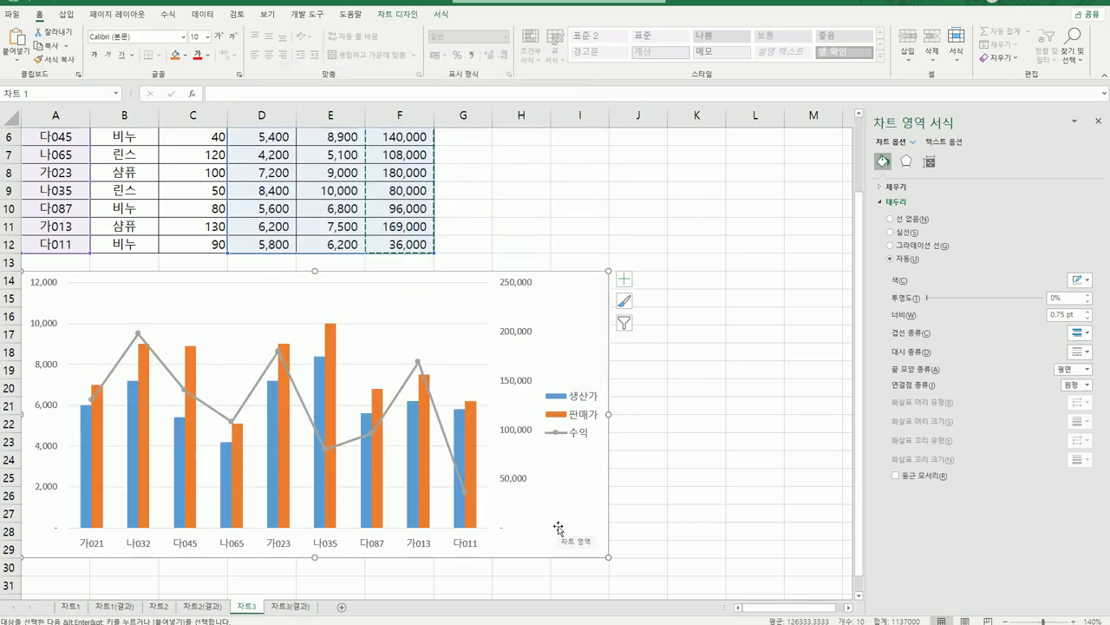
- Set the maximum (최대값) of the secondary vertical axis to 200000
left_click(516, 343)
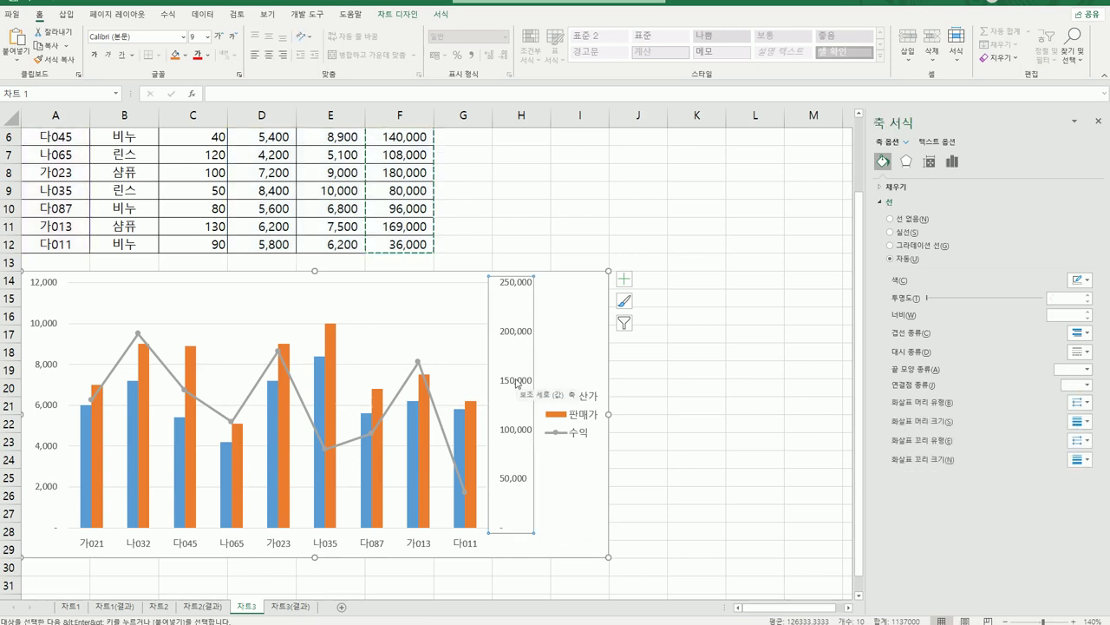
left_click(951, 162)
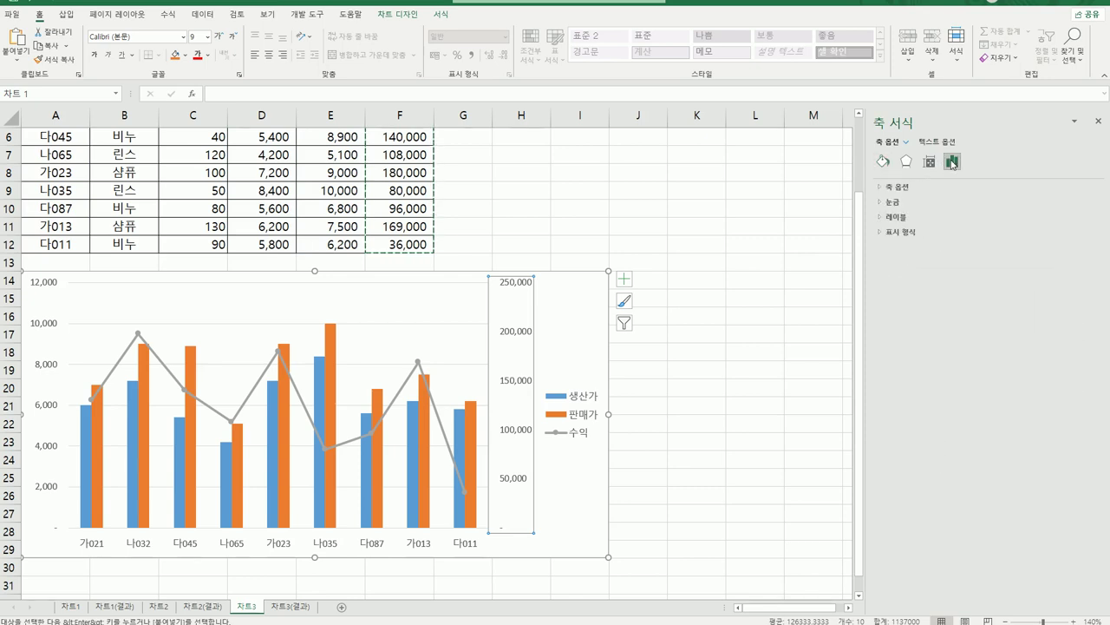
left_click(906, 189)
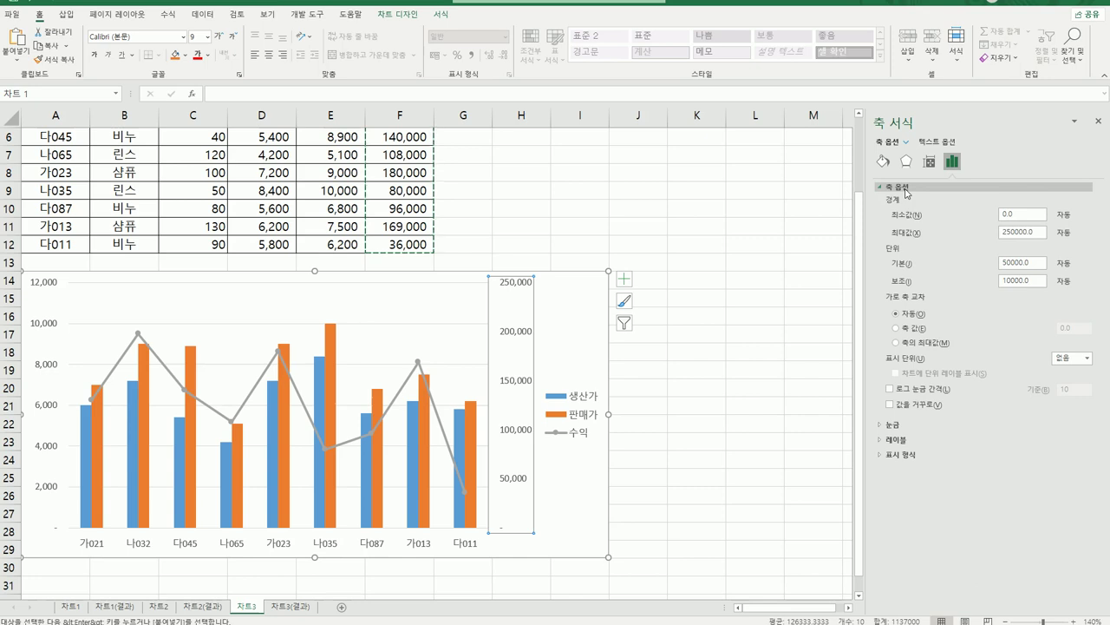
left_click(1033, 234)
left_click_drag(1033, 234, 928, 237)
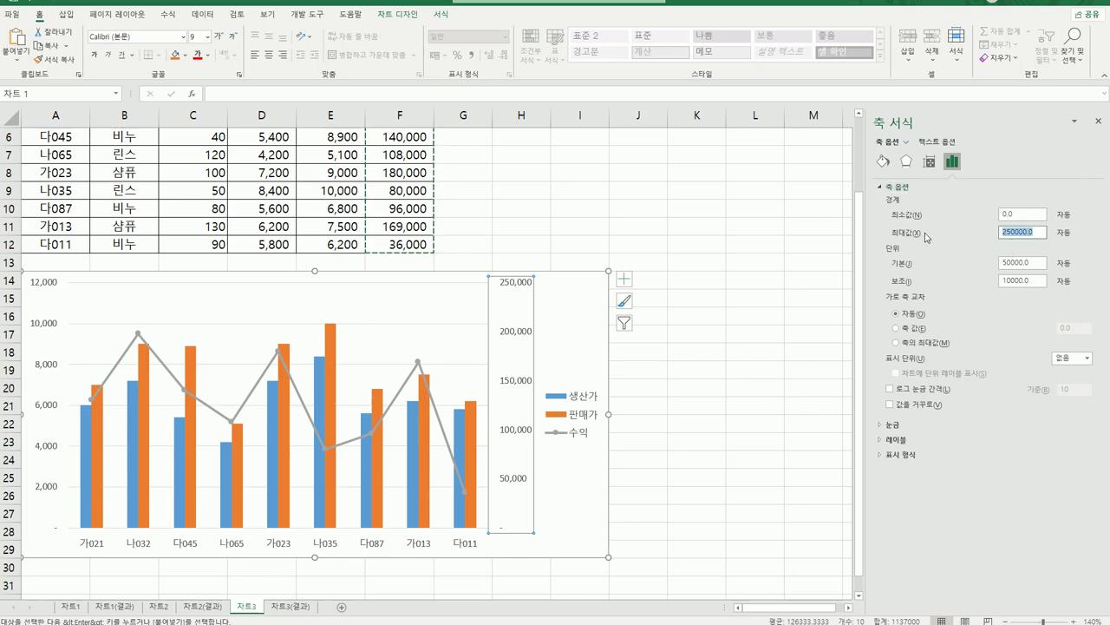
type("2000")
type("0")
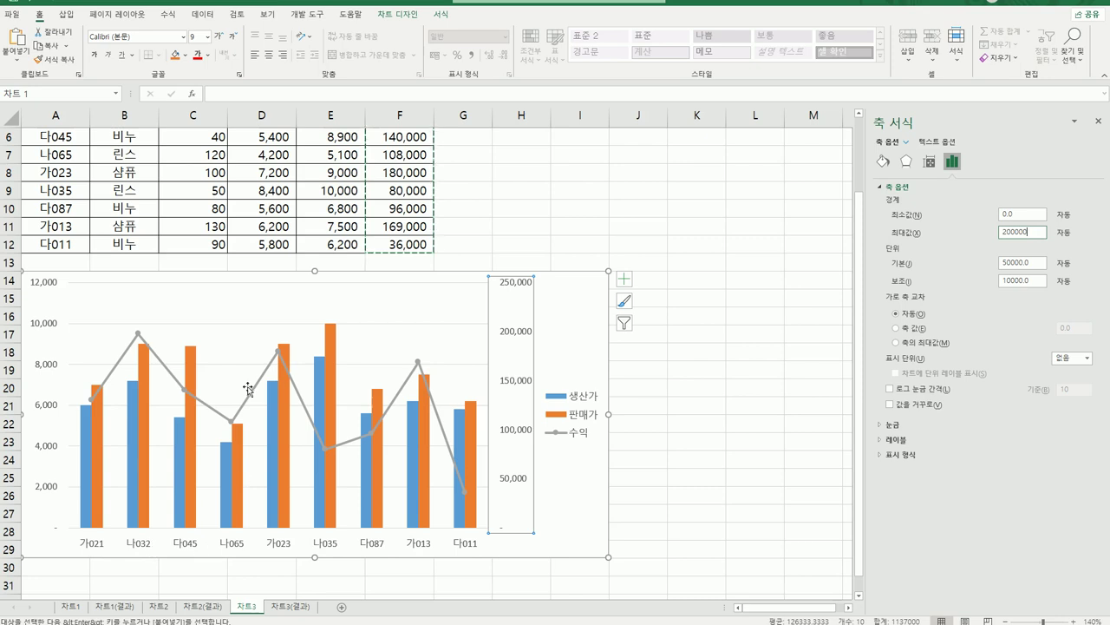
- Add a data label above (위쪽) only the 가023 point of the 수익 series
left_click(279, 352)
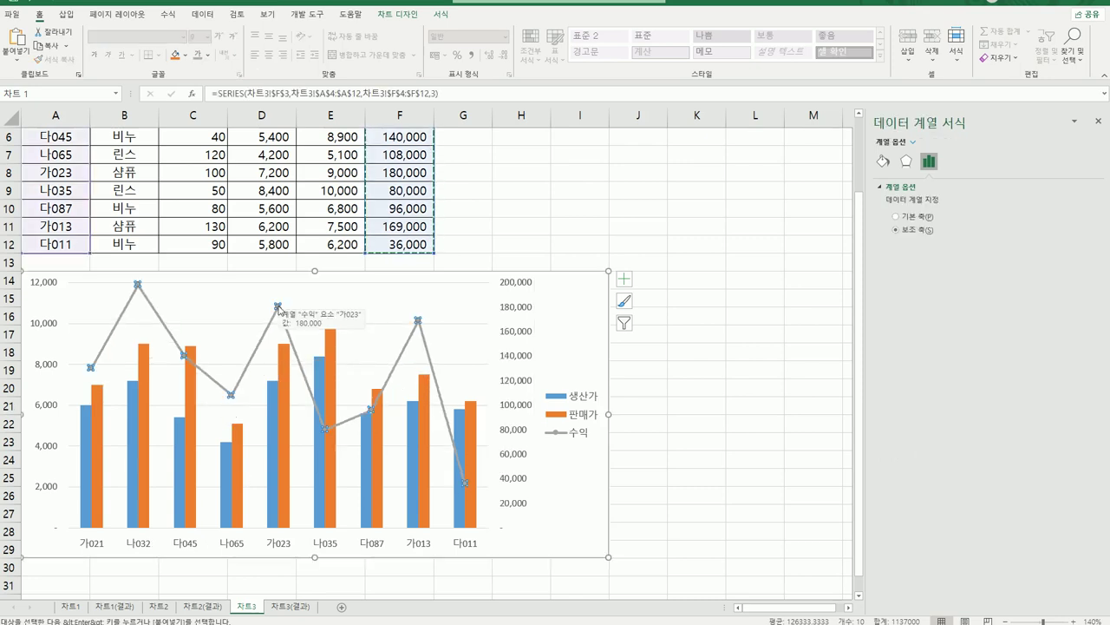
left_click(278, 307)
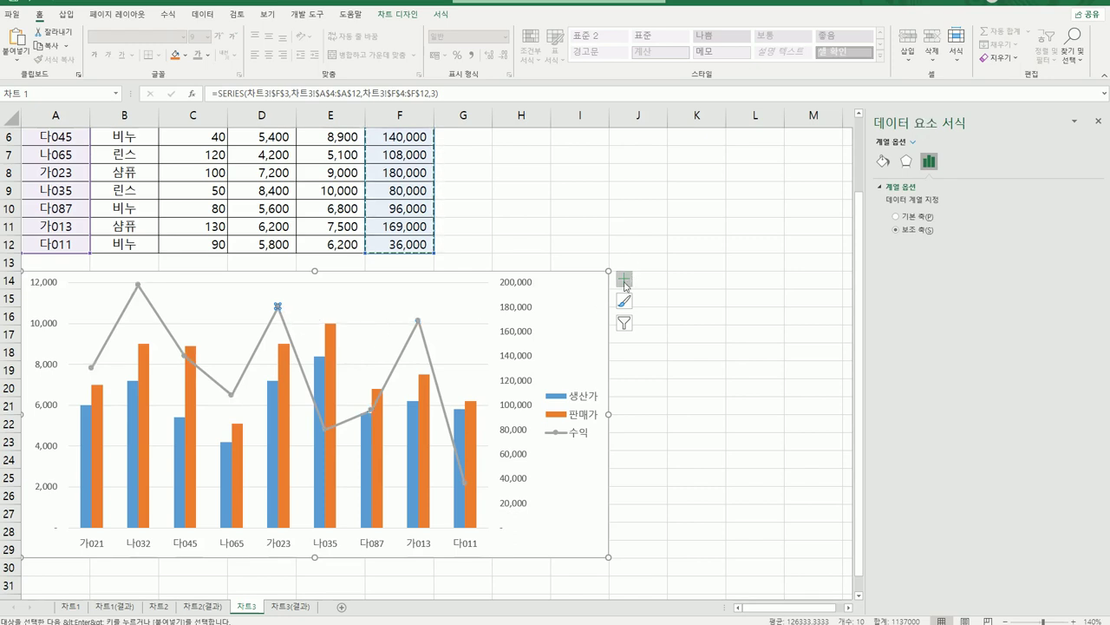
left_click(624, 279)
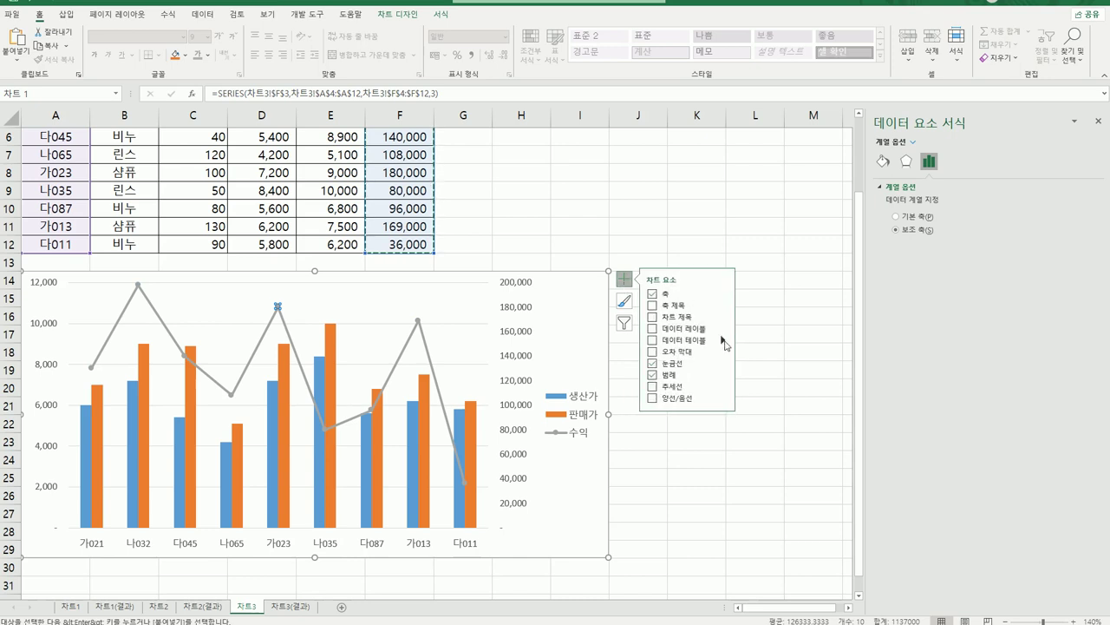
mouse_move(726, 340)
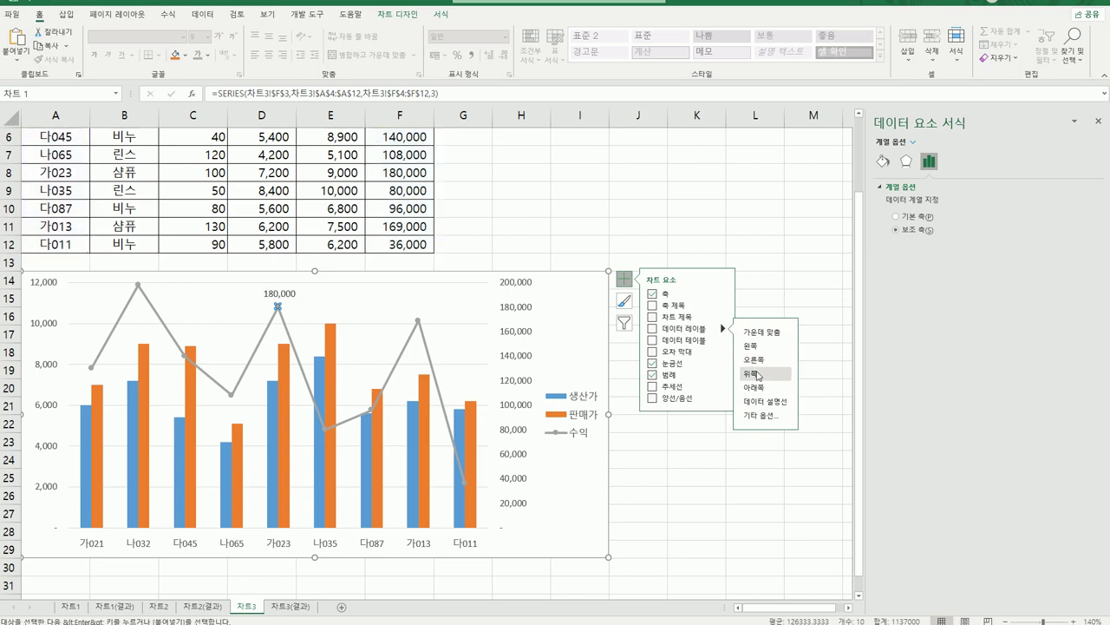
left_click(759, 375)
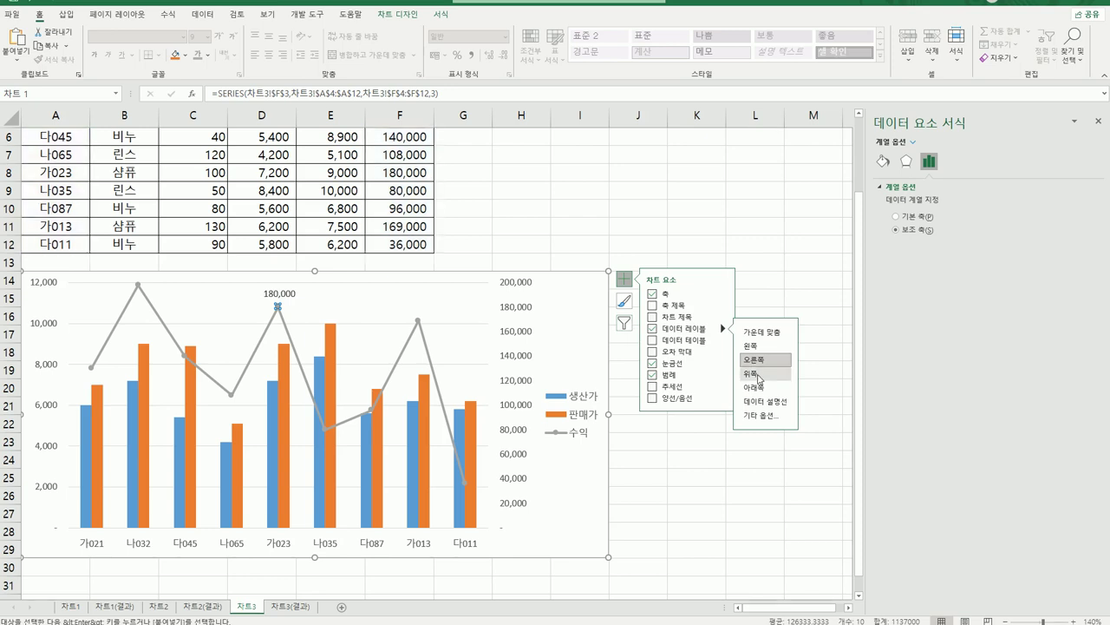
left_click(709, 535)
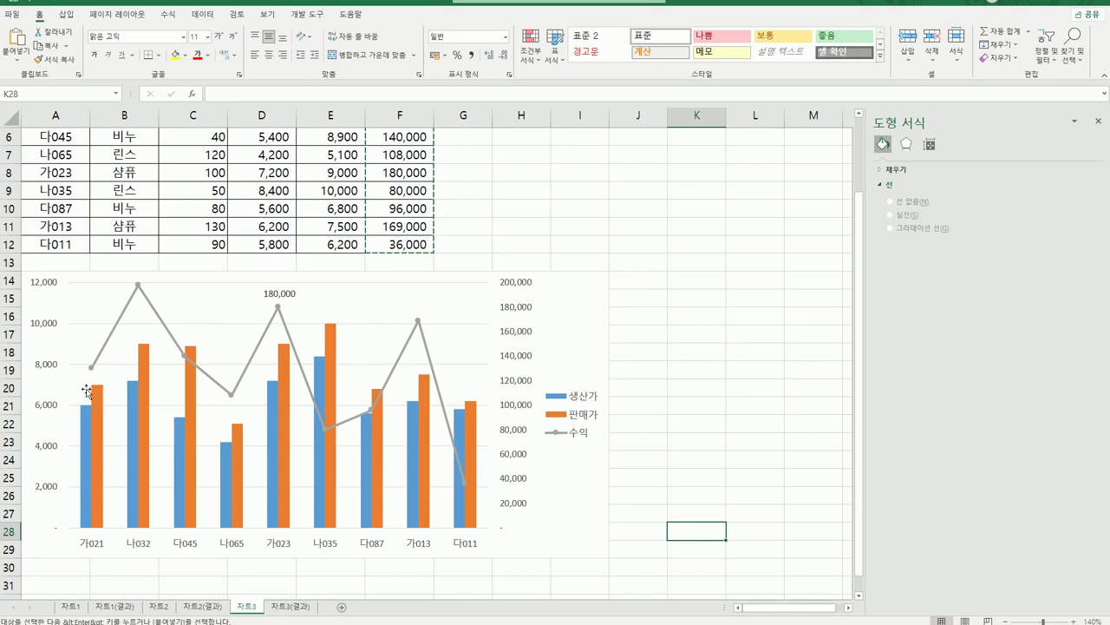
left_click(561, 304)
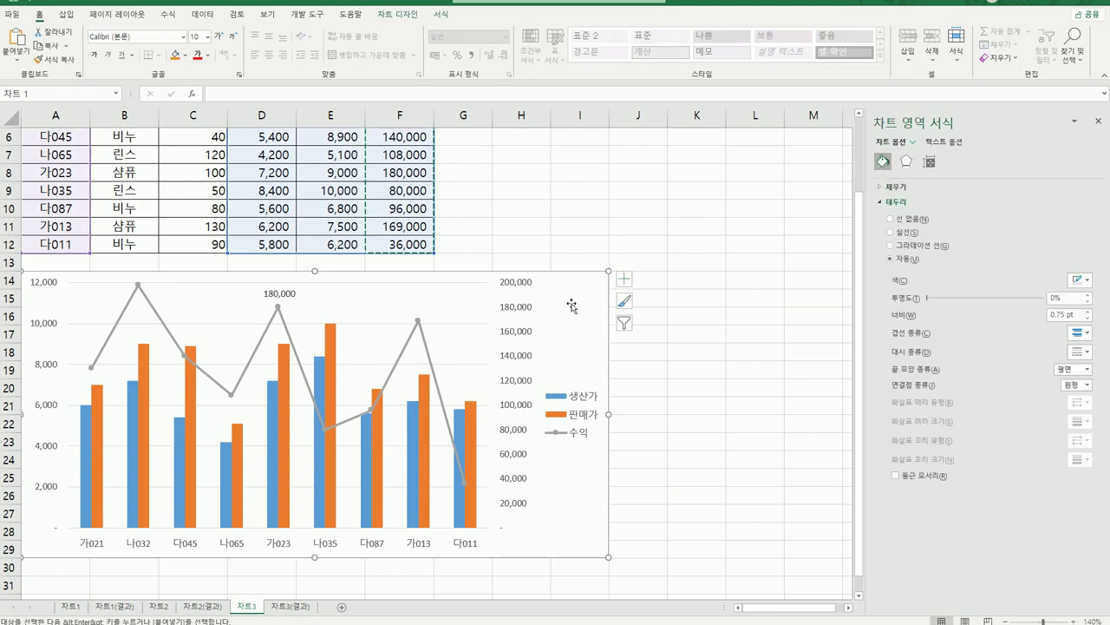
- Add a primary vertical axis title (기본 세로) to the chart and set its text to 단가
left_click(623, 282)
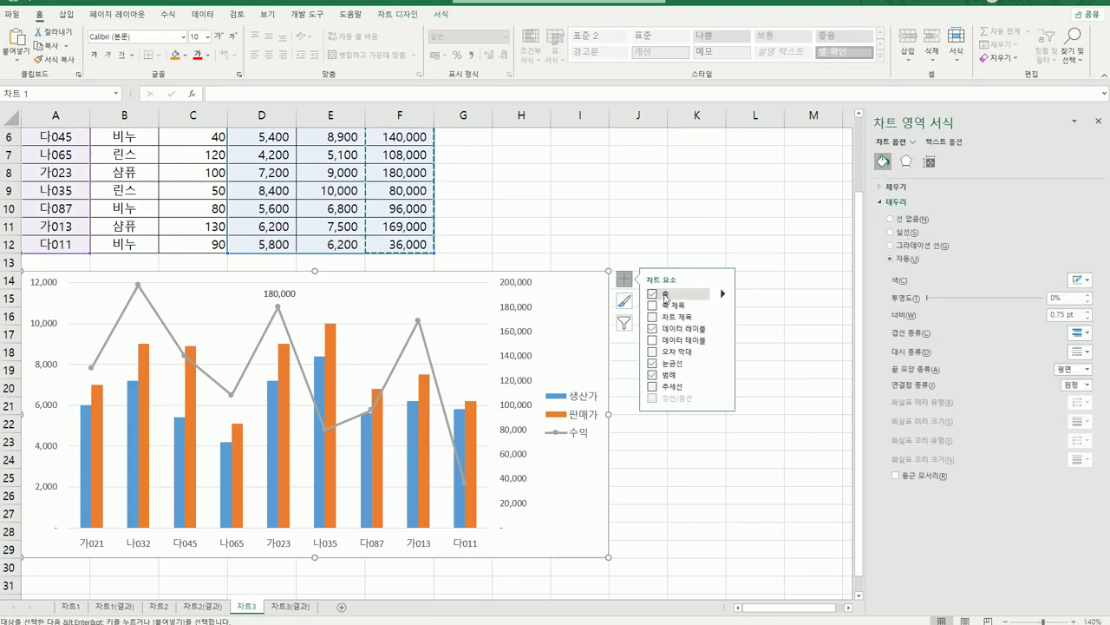
mouse_move(722, 309)
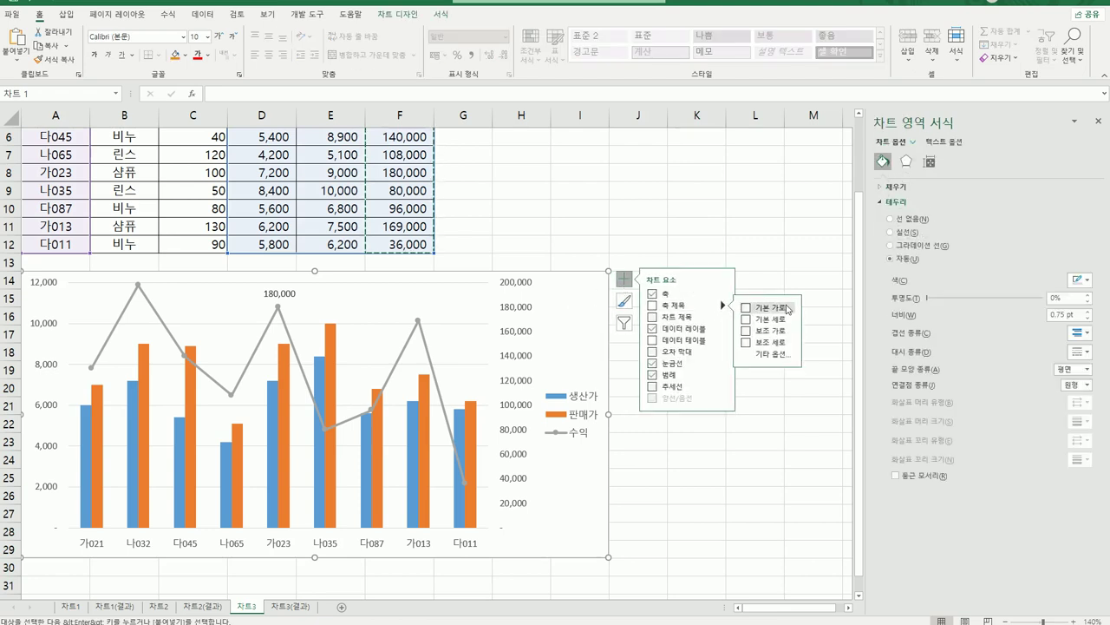
left_click(786, 321)
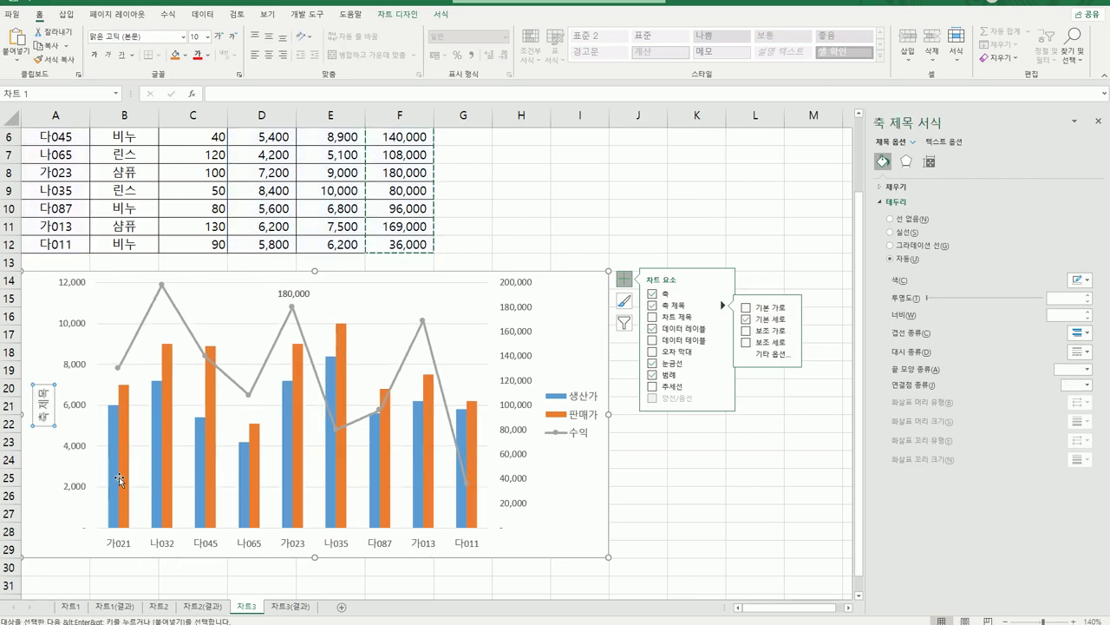
triple_click(42, 404)
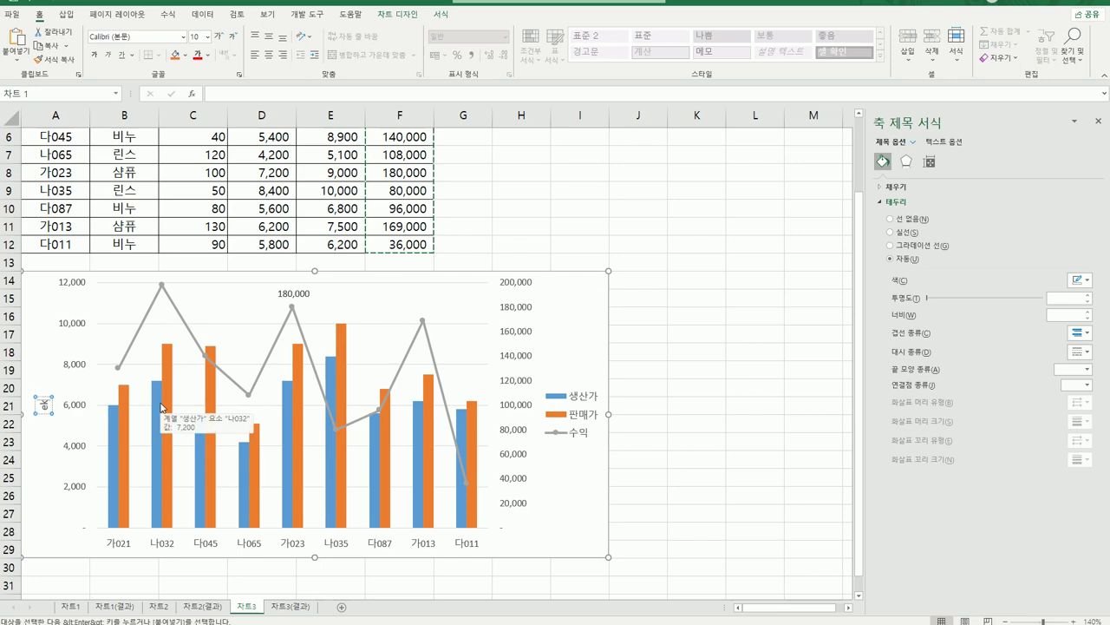
key("Delete")
type("단가")
- Set the text direction (텍스트 방향) of the 단가 axis title to horizontal (가로)
left_click(56, 407)
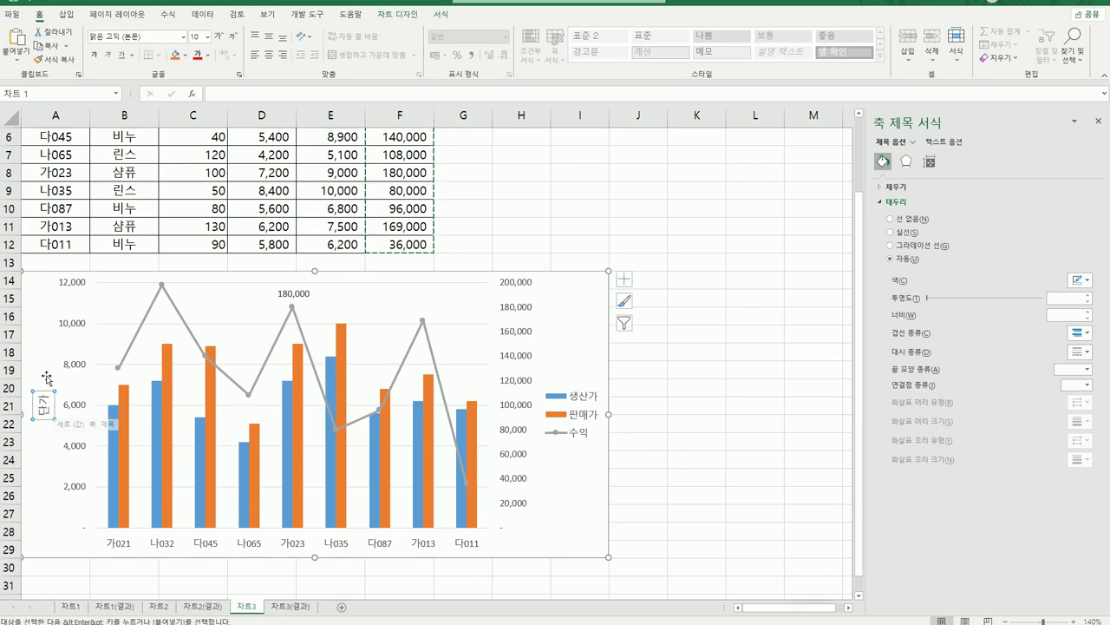
left_click(930, 170)
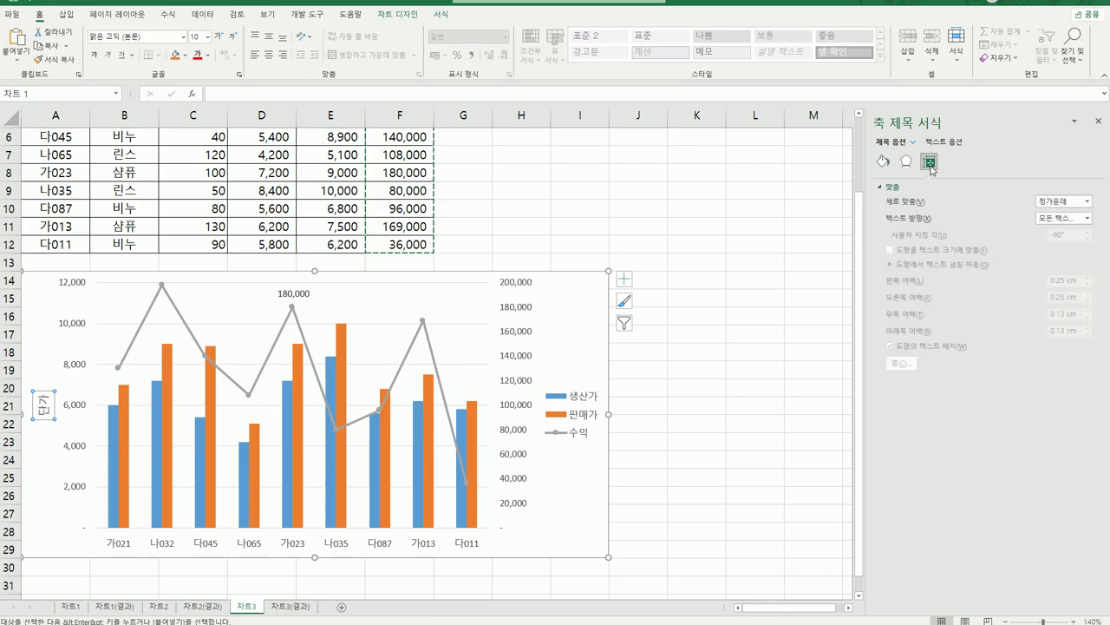
left_click(1054, 219)
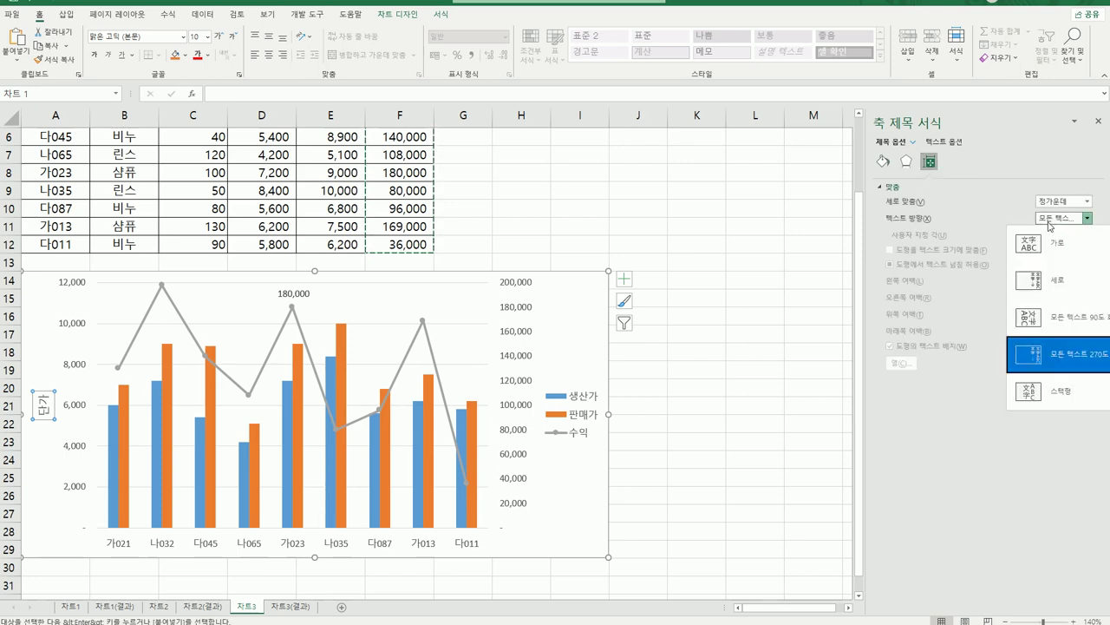
left_click(1044, 259)
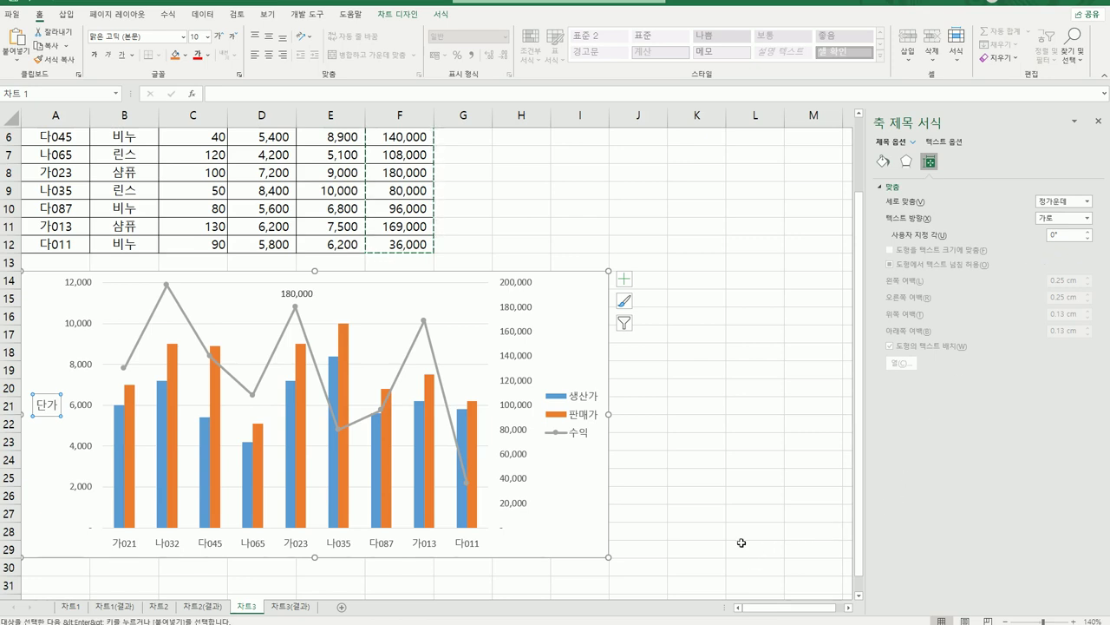
- Change the chart's colors to the fifth monochromatic (단색형) palette, the dark-to-light blue gradient
left_click(577, 303)
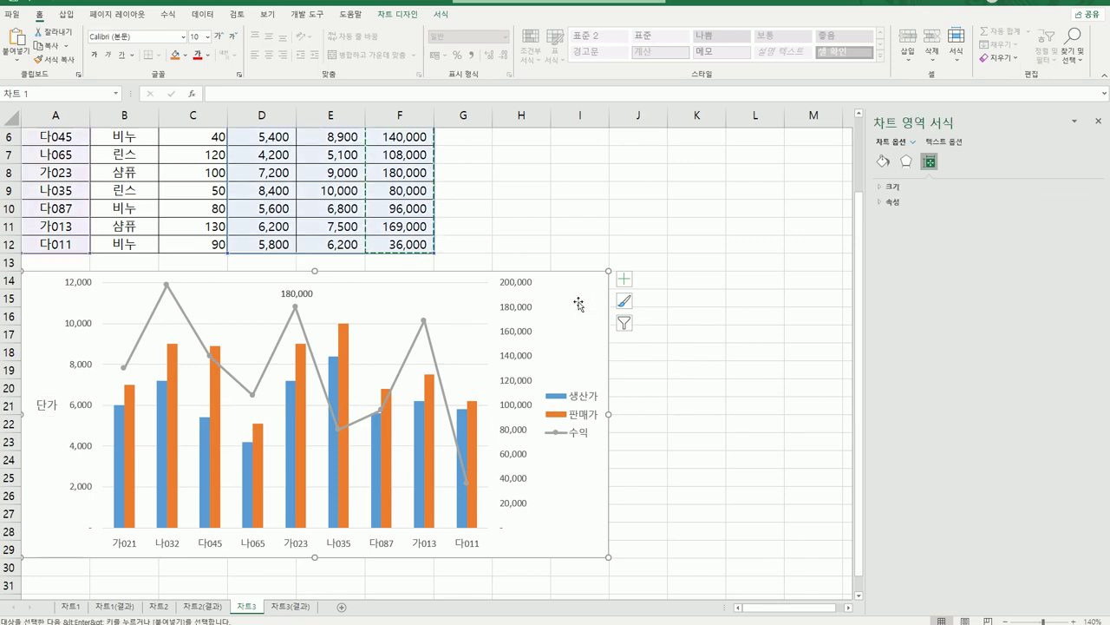
left_click(408, 18)
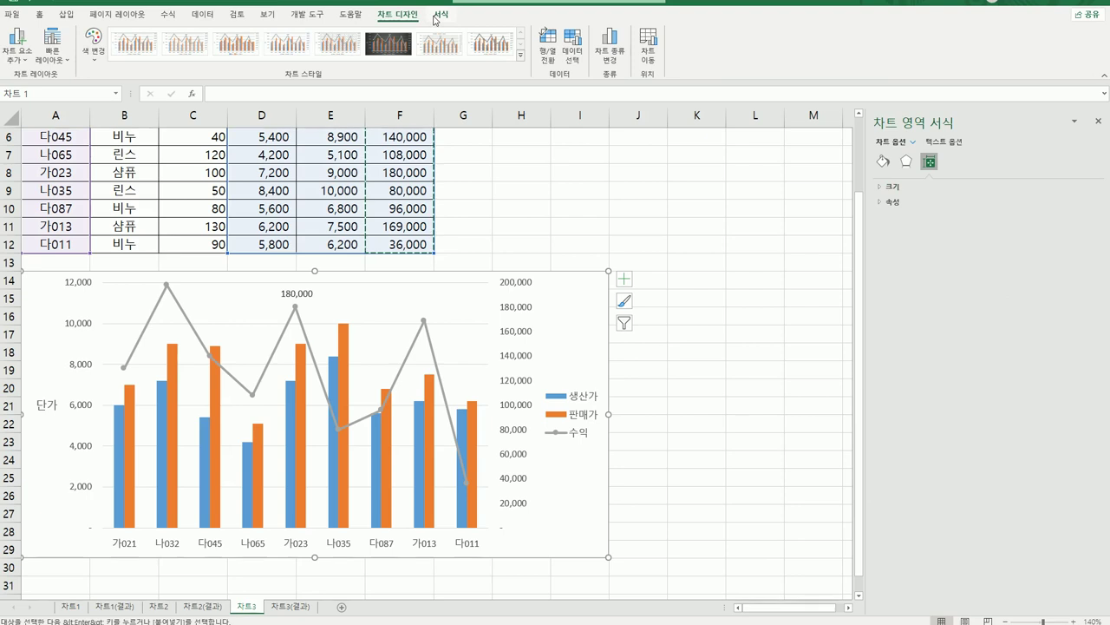
left_click(435, 18)
left_click(400, 17)
left_click(90, 43)
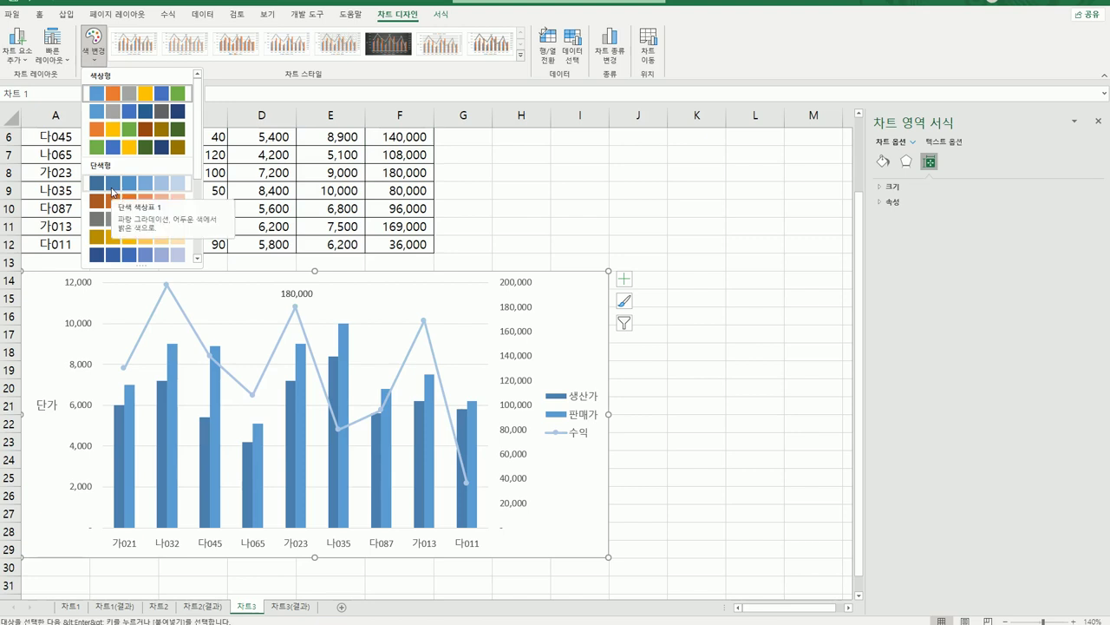
left_click(119, 260)
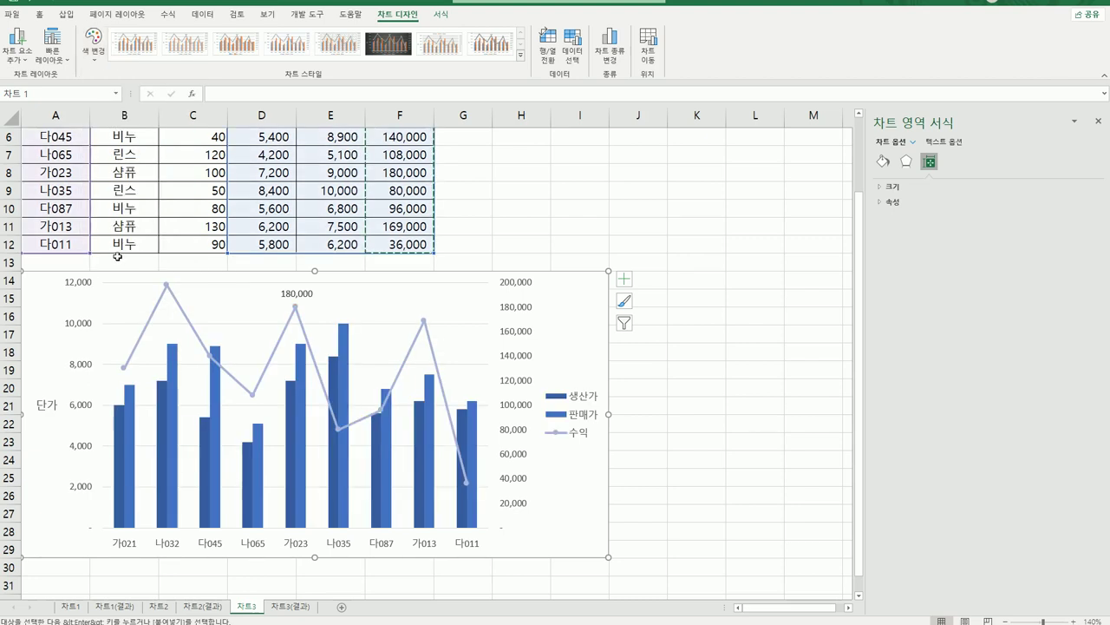
left_click(693, 545)
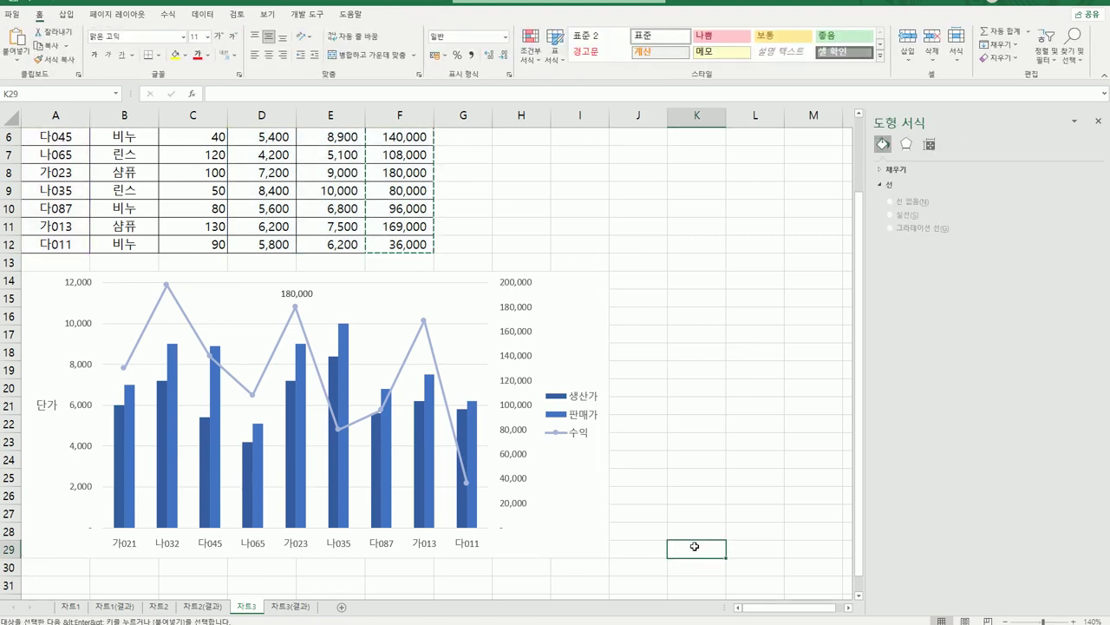
- Compare the finished chart on the 차트3 sheet with the one on the 차트3(결과) sheet
left_click(289, 609)
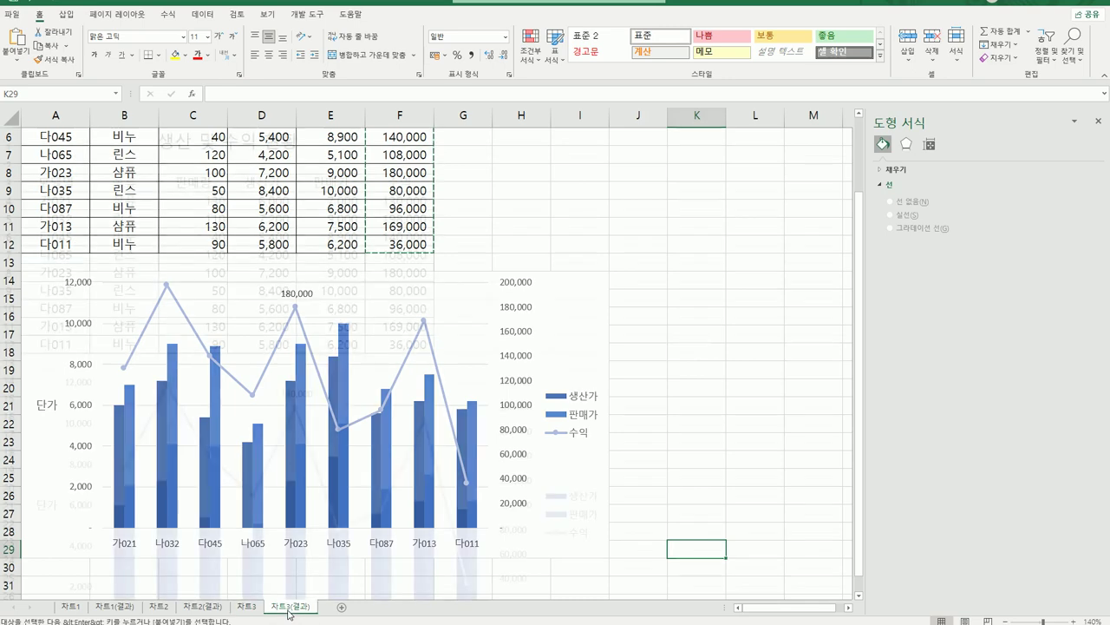
left_click(243, 608)
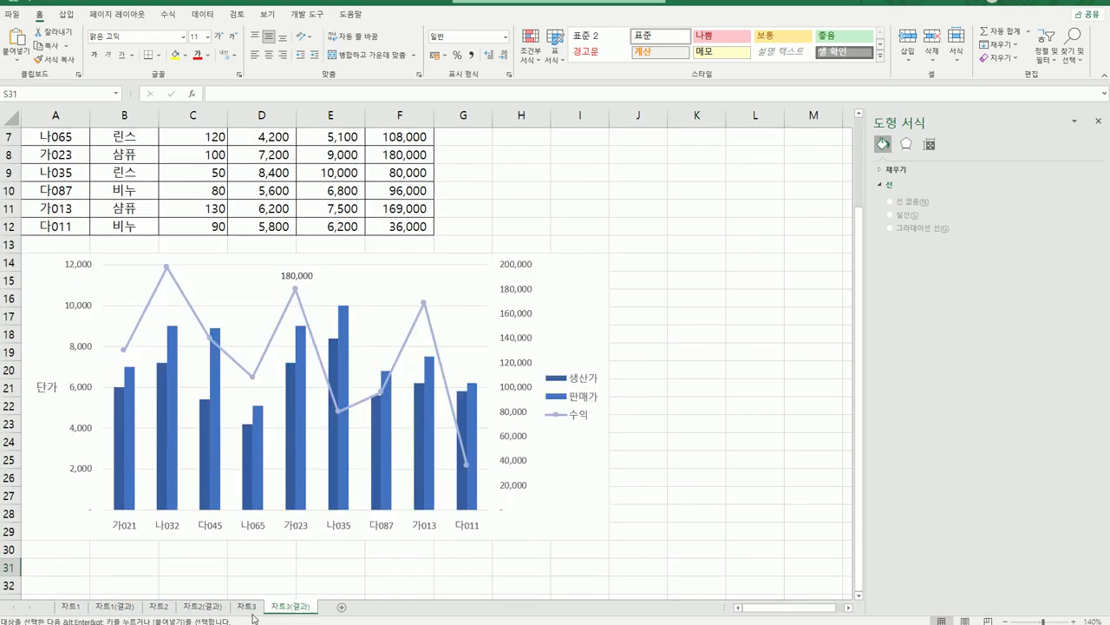
left_click(291, 609)
left_click(247, 606)
left_click(290, 609)
left_click(710, 515)
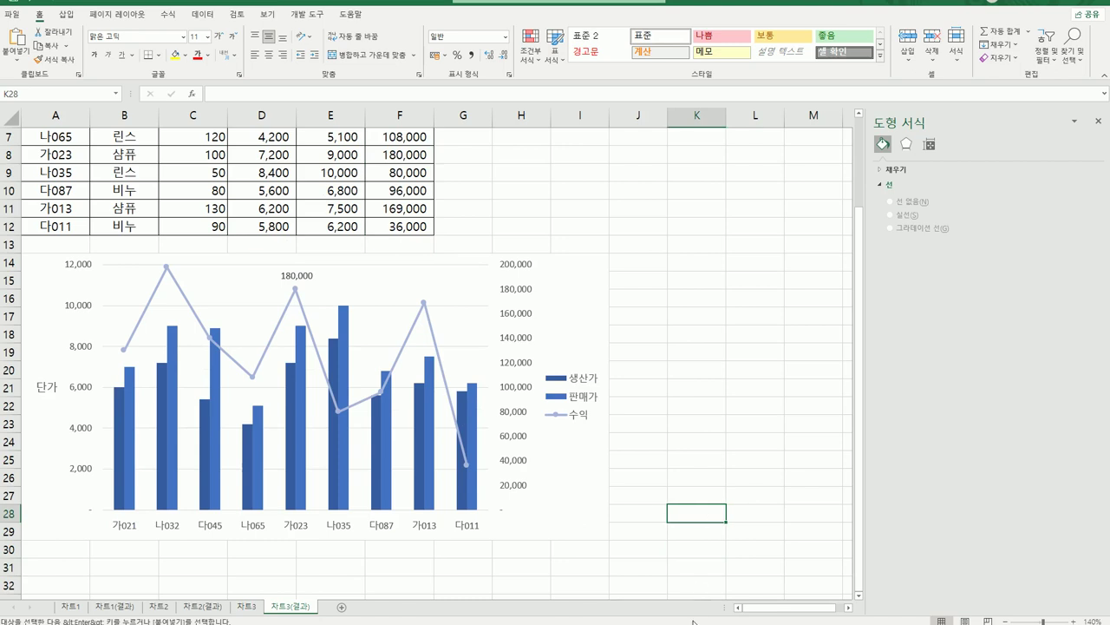